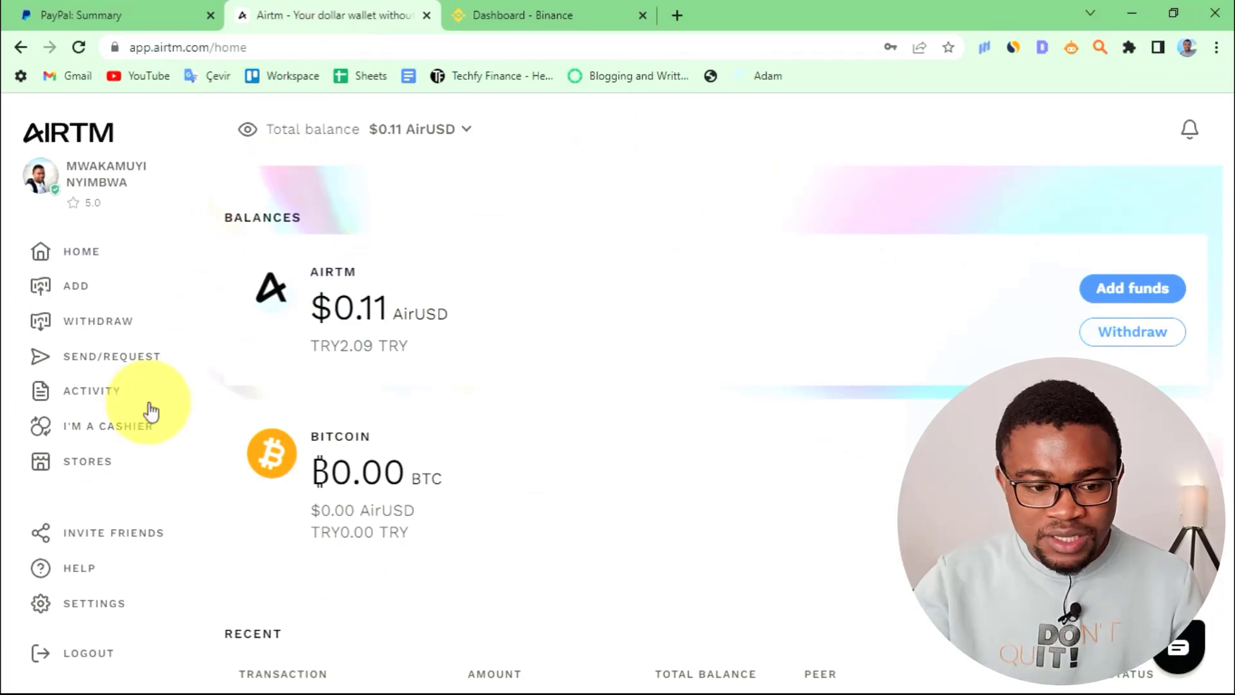
# Step: Browse the Activity history down to the May 18, 2022 WebMoney withdrawals and the canceled $303.38 deposit
pyautogui.click(76, 395)
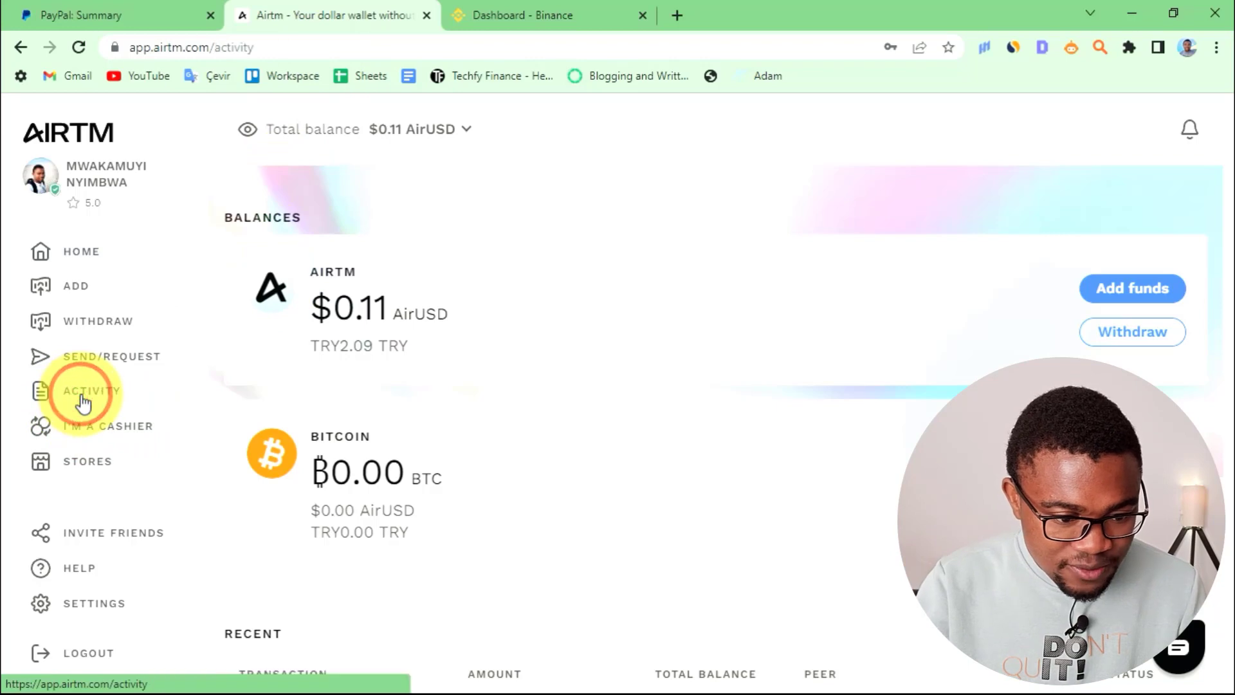
pyautogui.scroll(-5, 1229, 425)
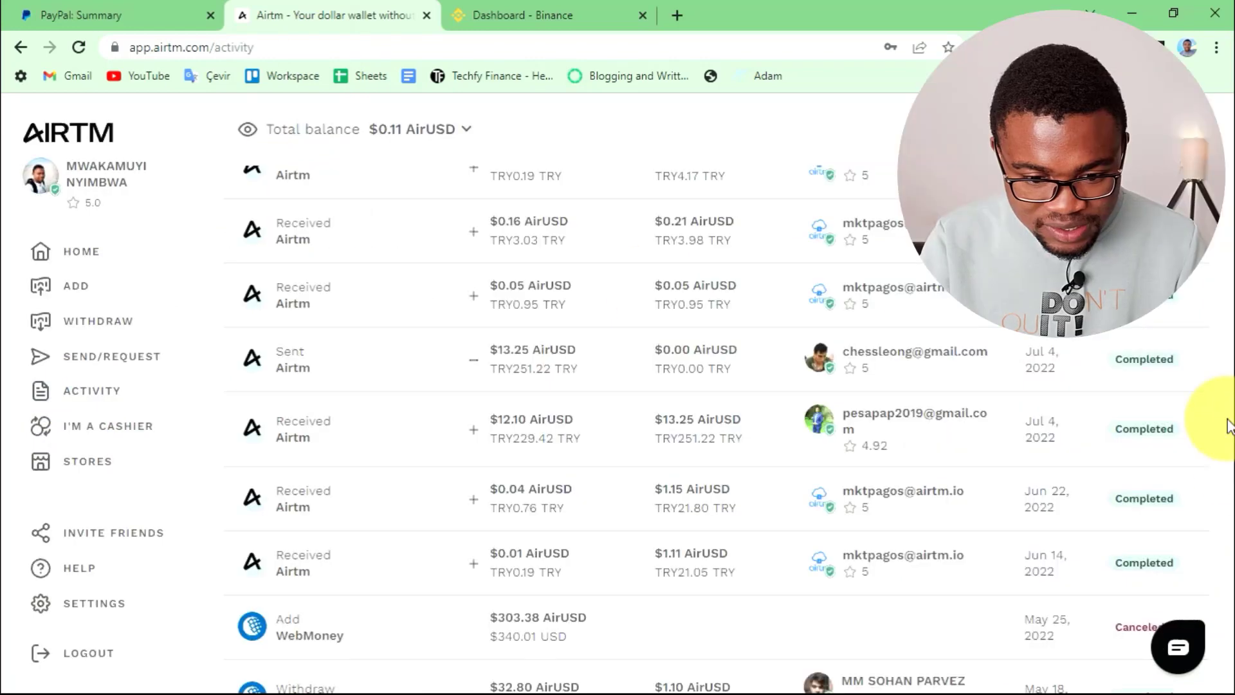
pyautogui.scroll(-4, 1227, 424)
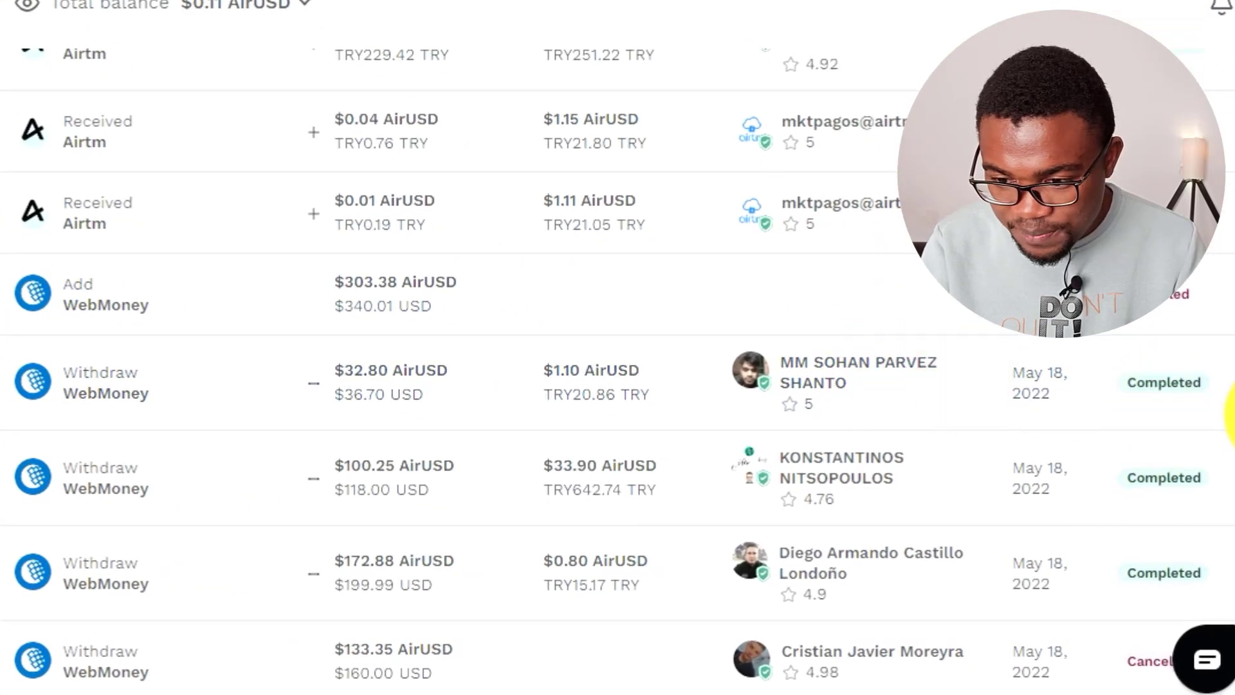
pyautogui.scroll(-4, 1231, 412)
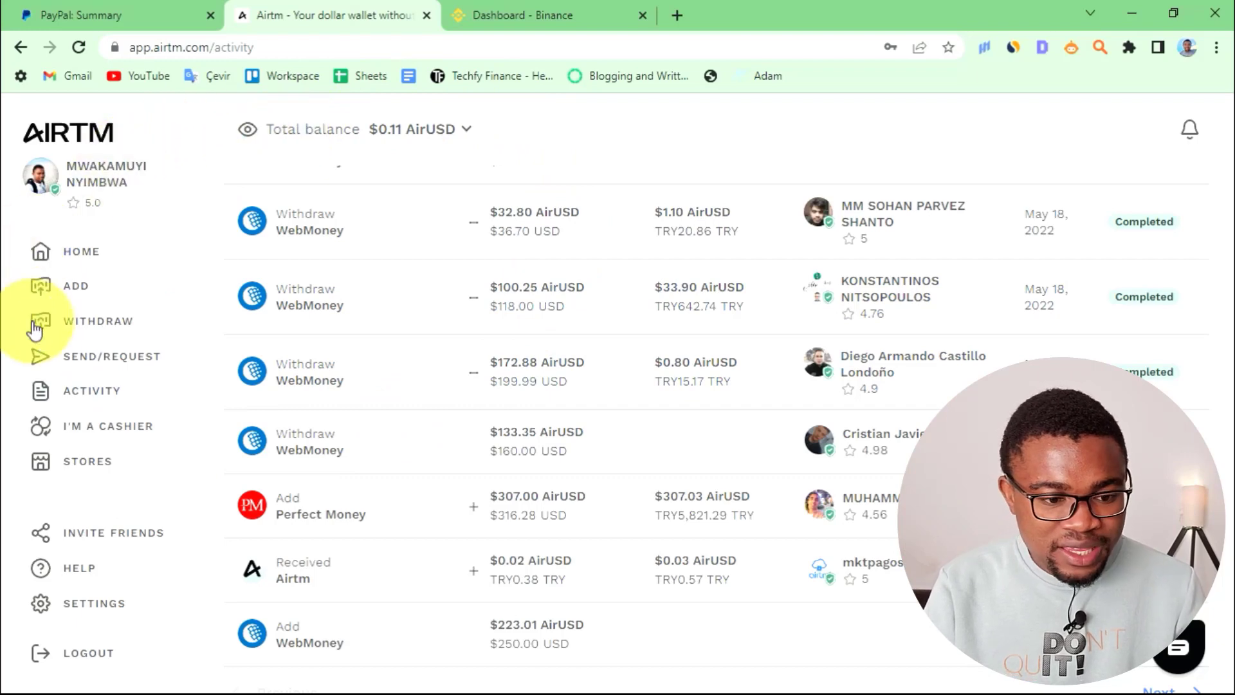
# Step: Start Add Funds and search 'pay' to pick Paypal (Paypal Balance, More than $15) as source
pyautogui.click(87, 285)
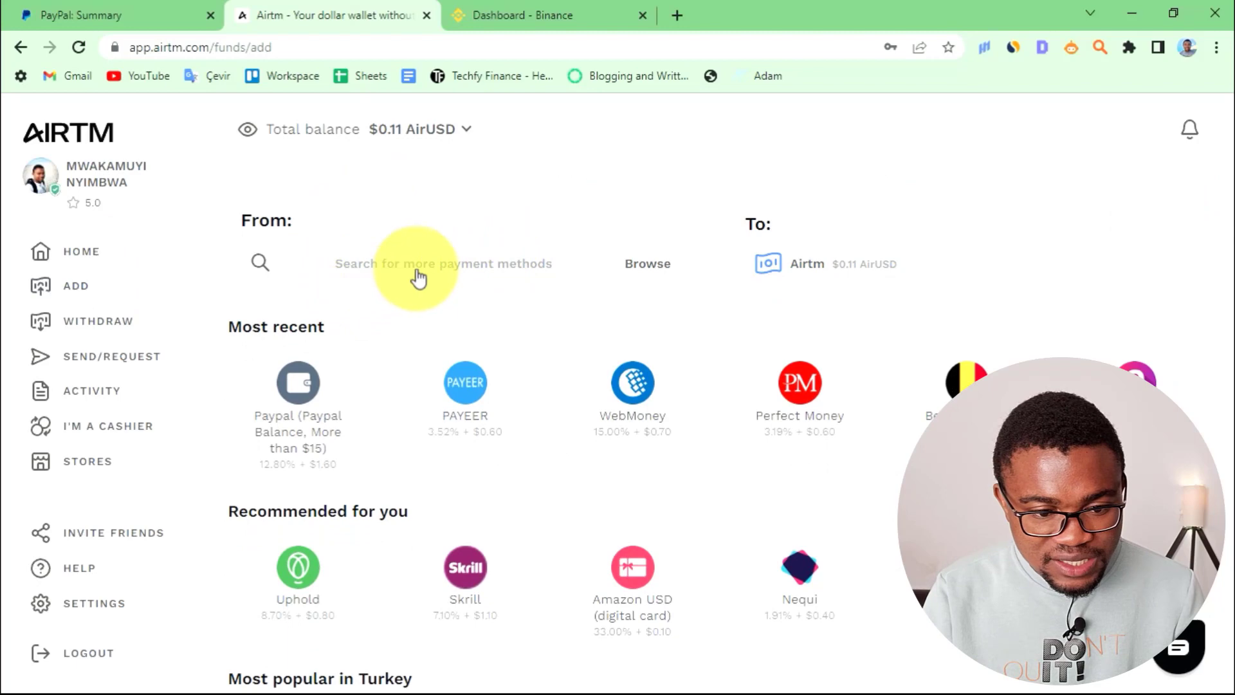
pyautogui.click(324, 261)
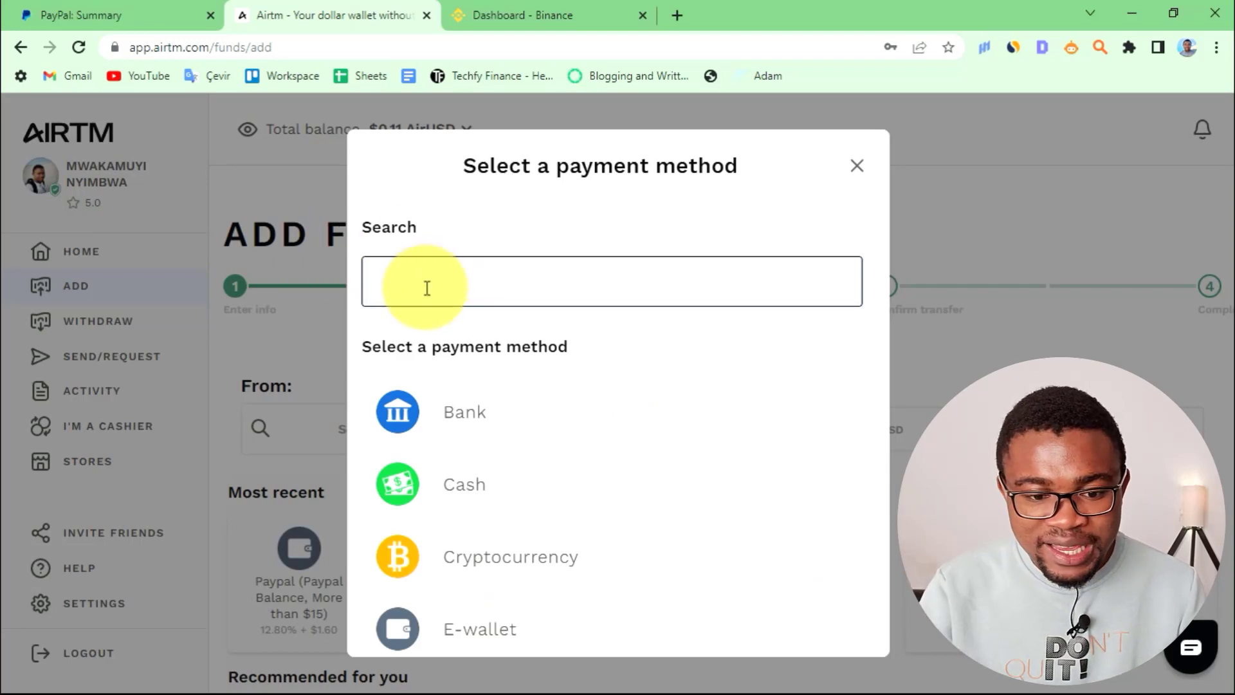
pyautogui.write('payp')
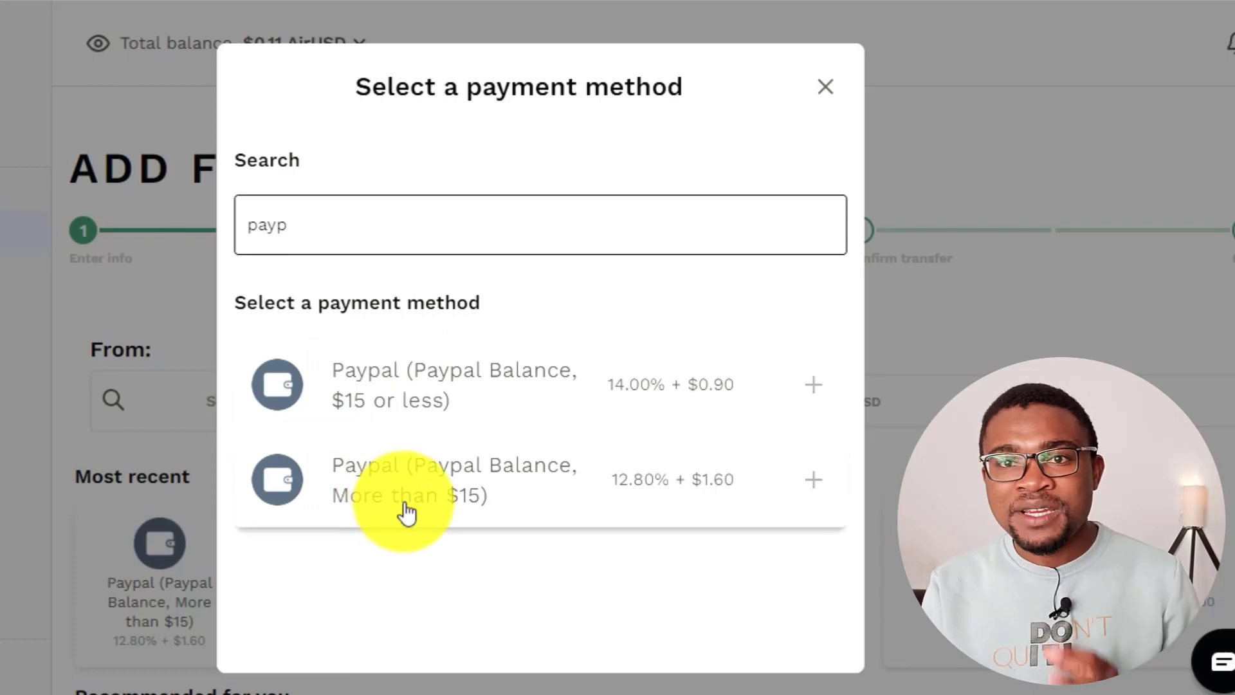
pyautogui.click(431, 492)
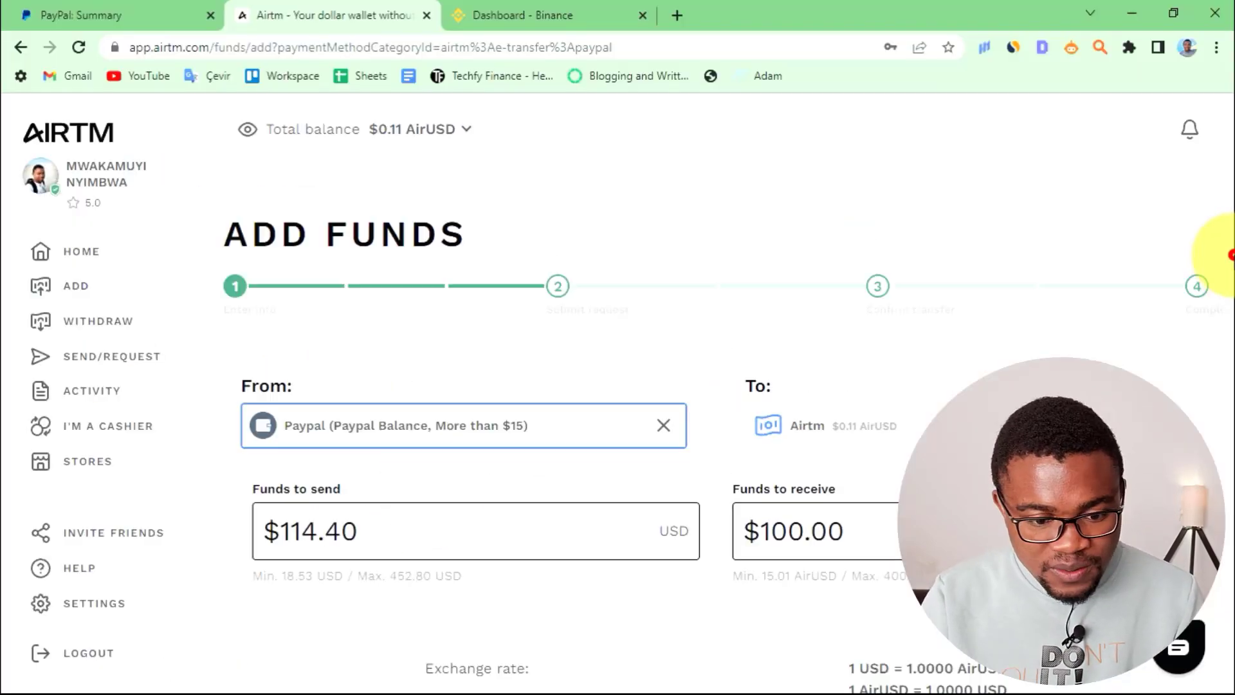
pyautogui.scroll(-2, 1225, 256)
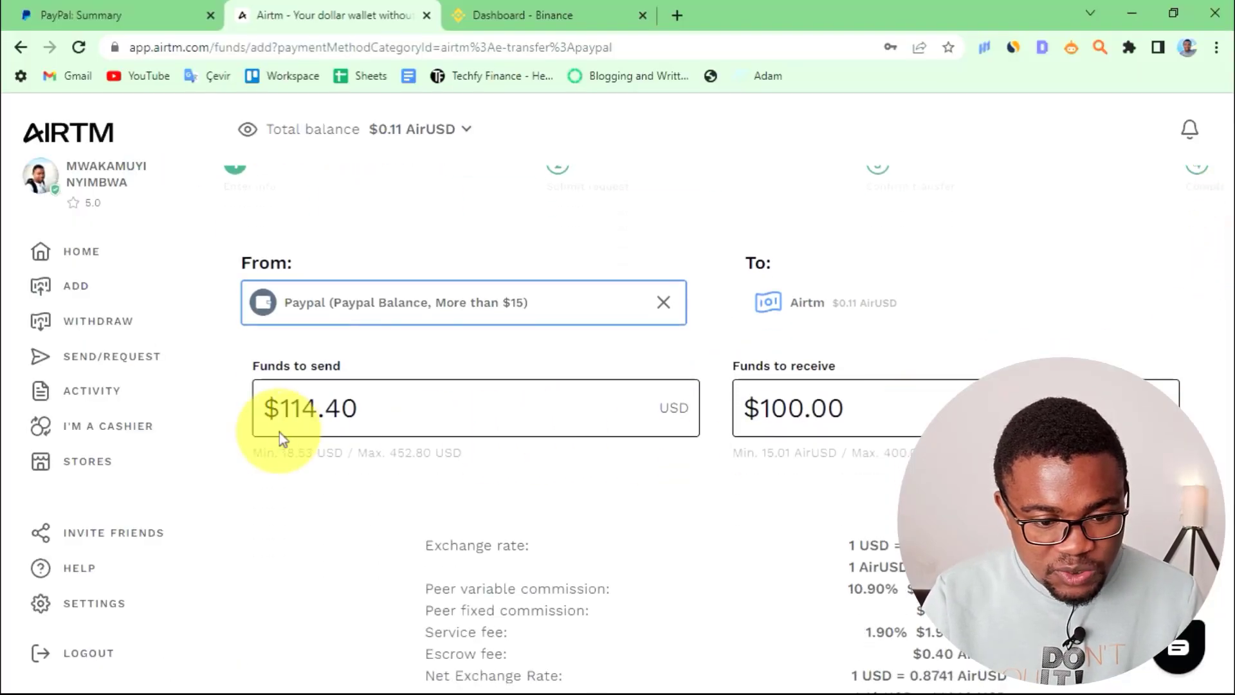
# Step: Replace the $114.40 send amount with $22 after checking PayPal's balance, receiving $18.09 AirUSD
pyautogui.moveTo(389, 408); pyautogui.dragTo(233, 400)
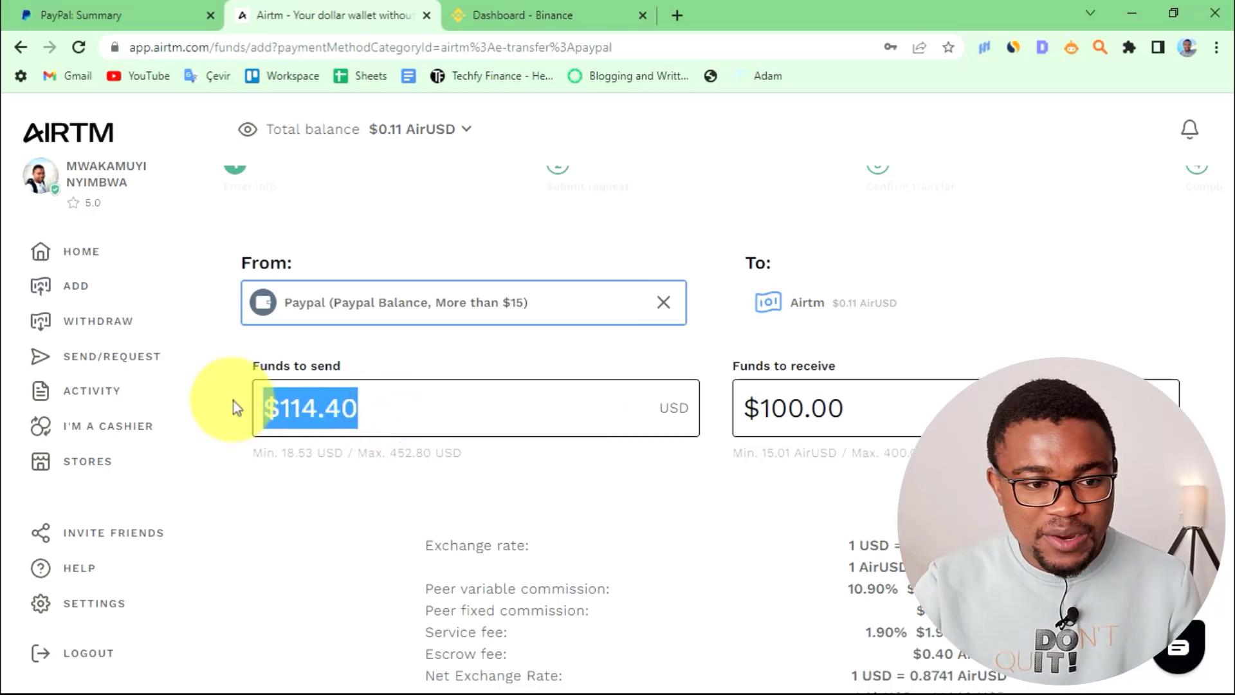
pyautogui.click(168, 10)
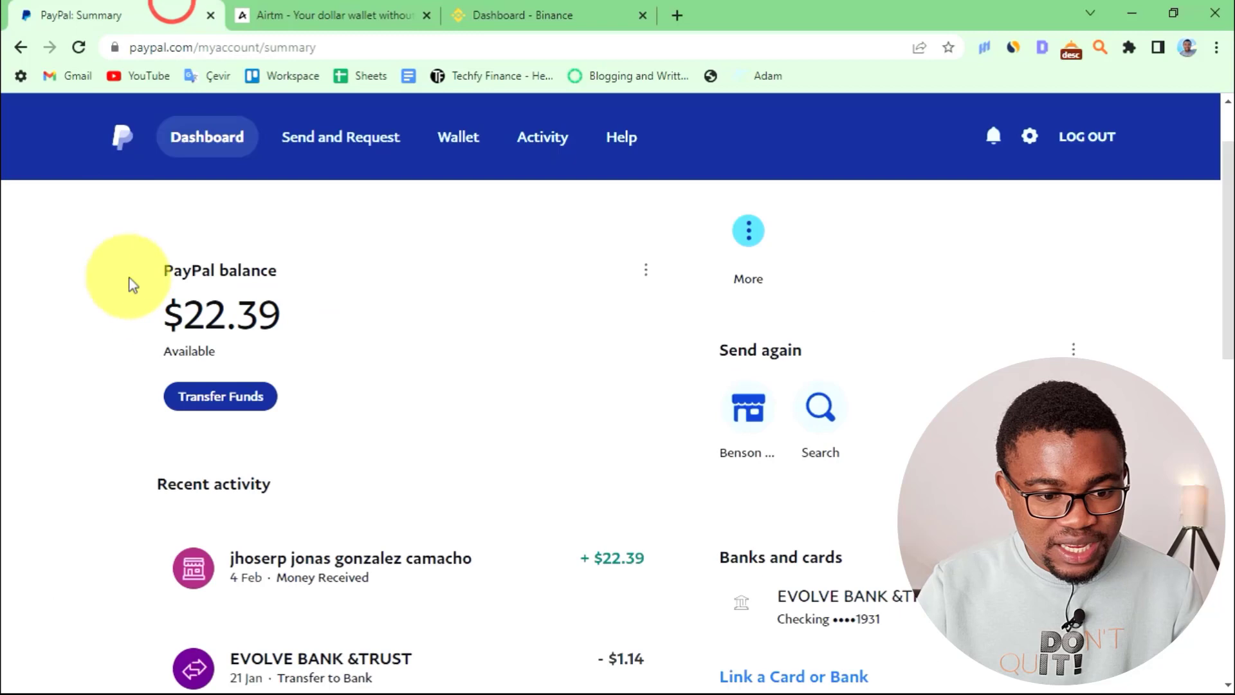
pyautogui.click(323, 11)
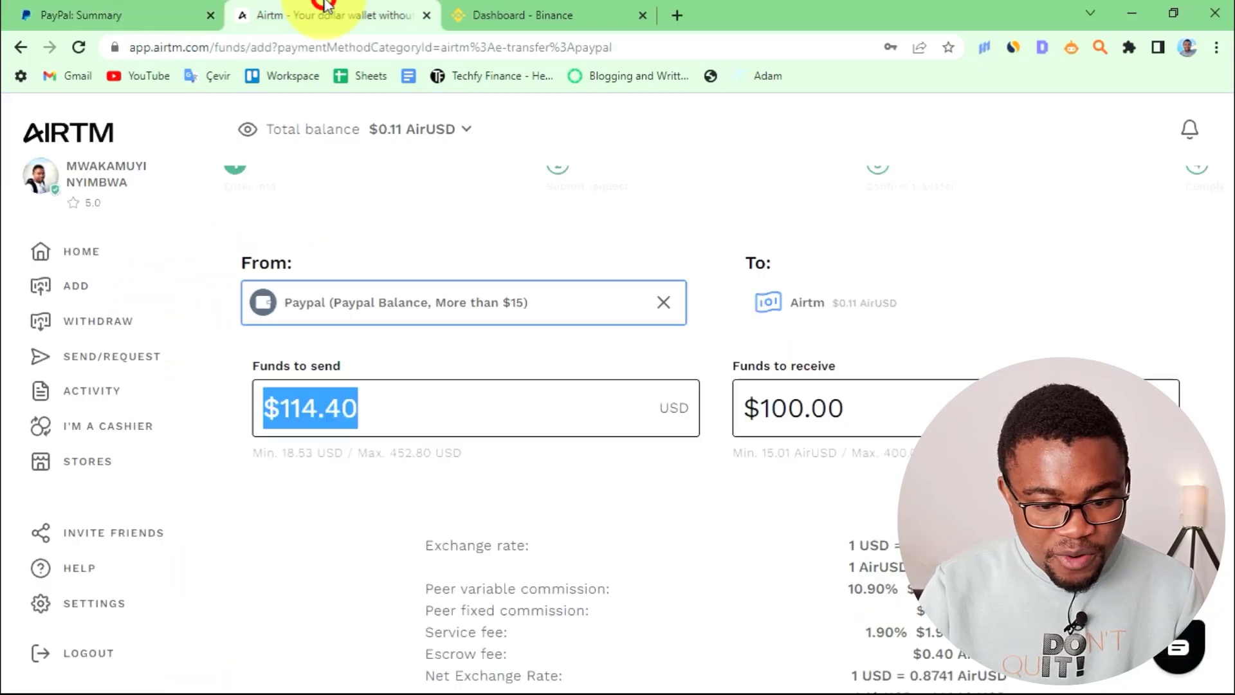
pyautogui.write('22')
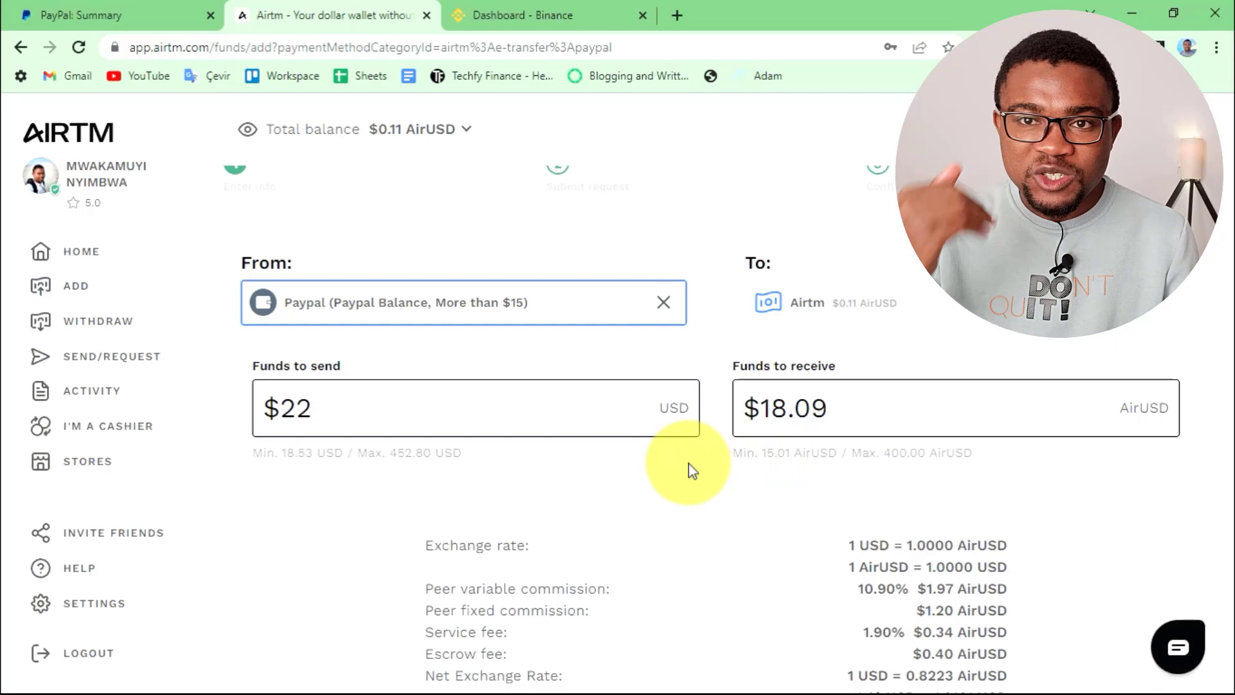
pyautogui.click(407, 407)
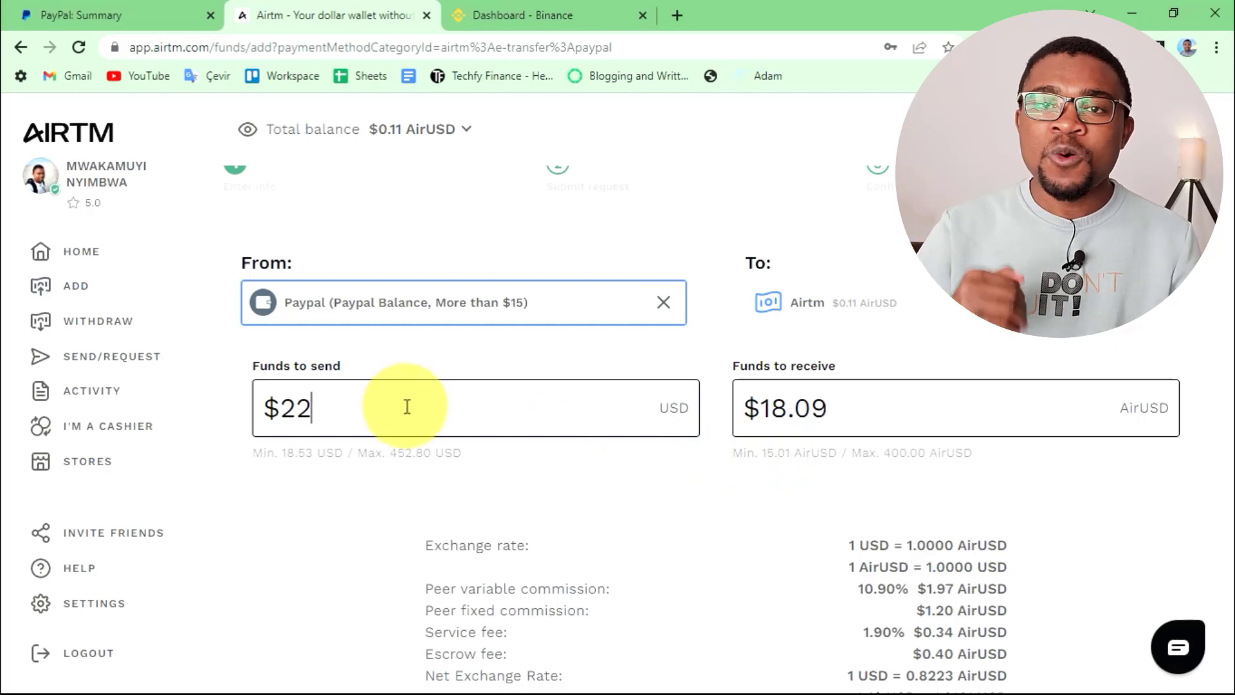
pyautogui.scroll(1, 1216, 329)
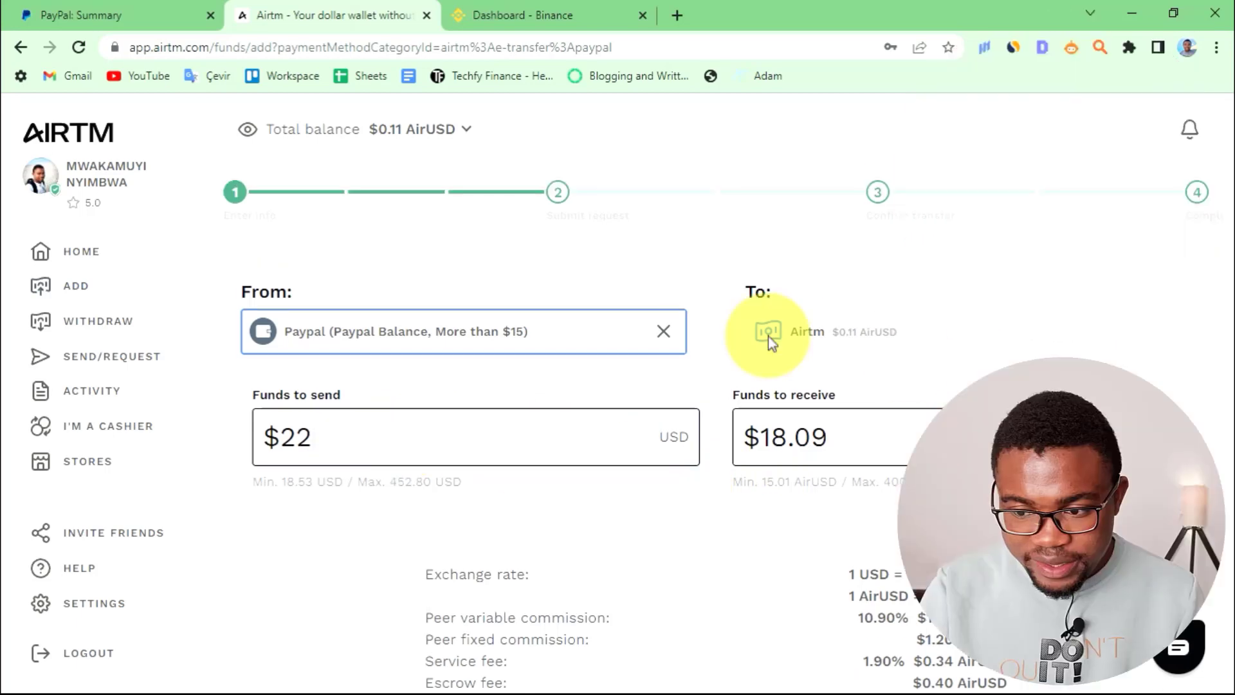
pyautogui.scroll(-6, 1219, 328)
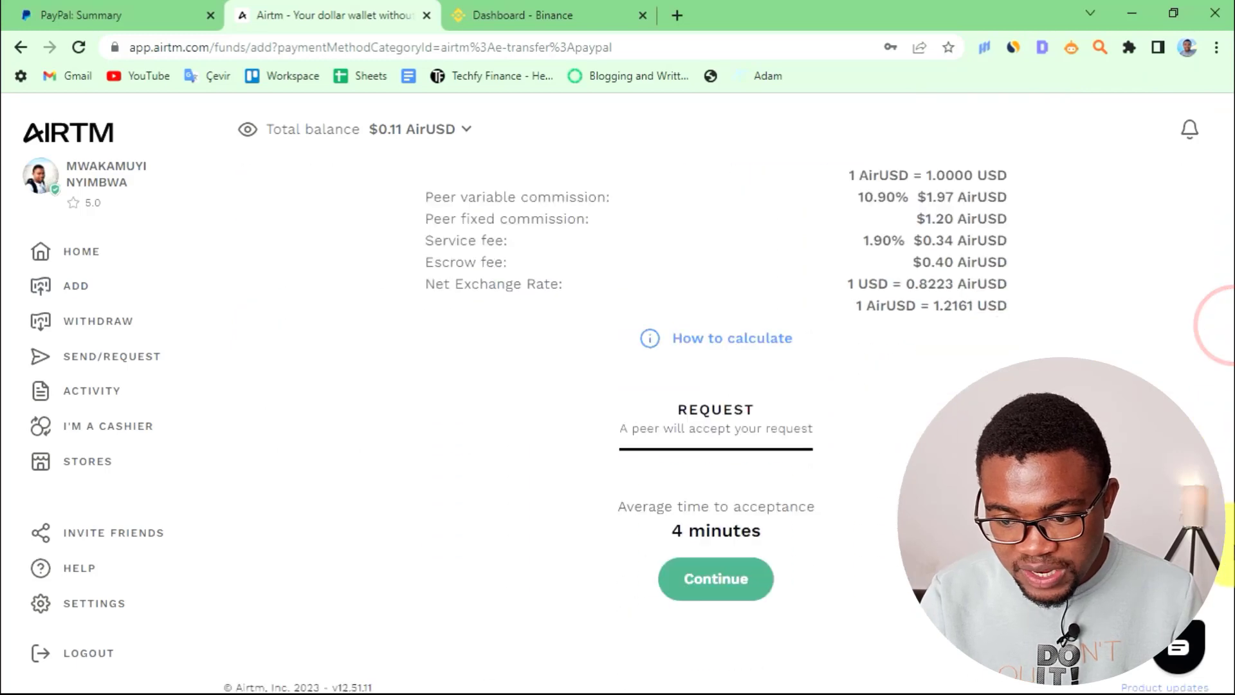
pyautogui.scroll(-1, 1229, 545)
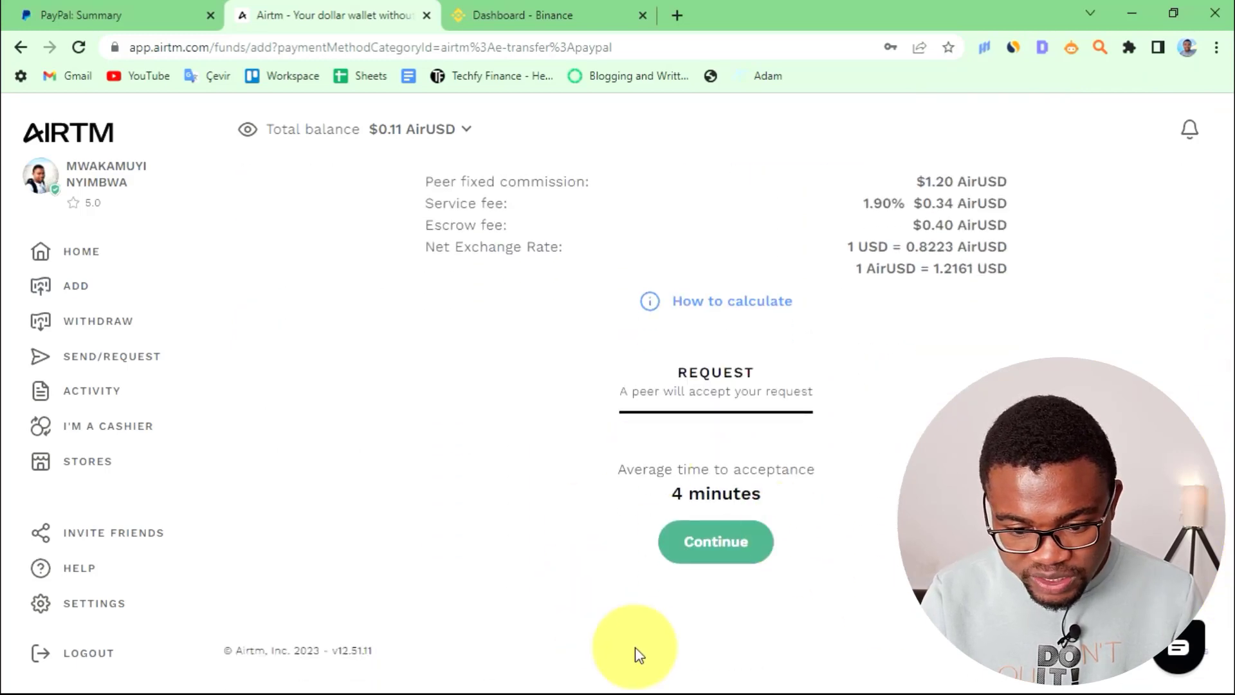
# Step: Continue to the PayPal details confirmation, review the linked account, and submit the $22.00 request
pyautogui.click(726, 552)
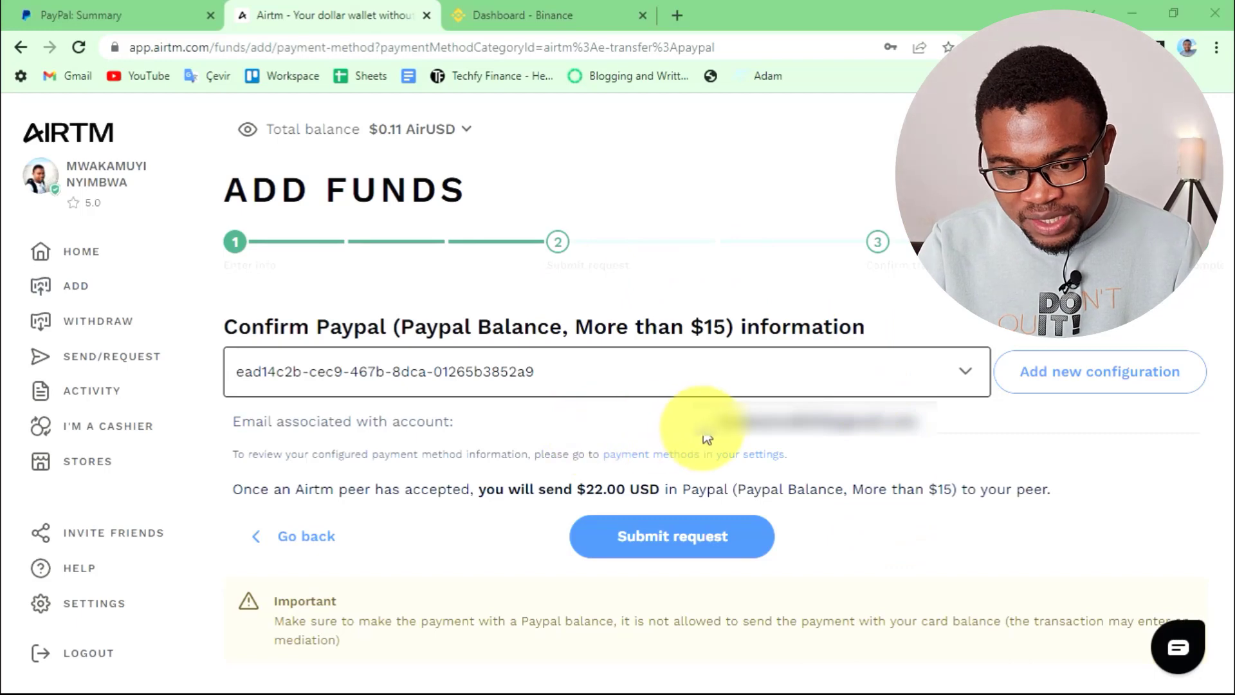
pyautogui.moveTo(711, 435); pyautogui.dragTo(930, 438)
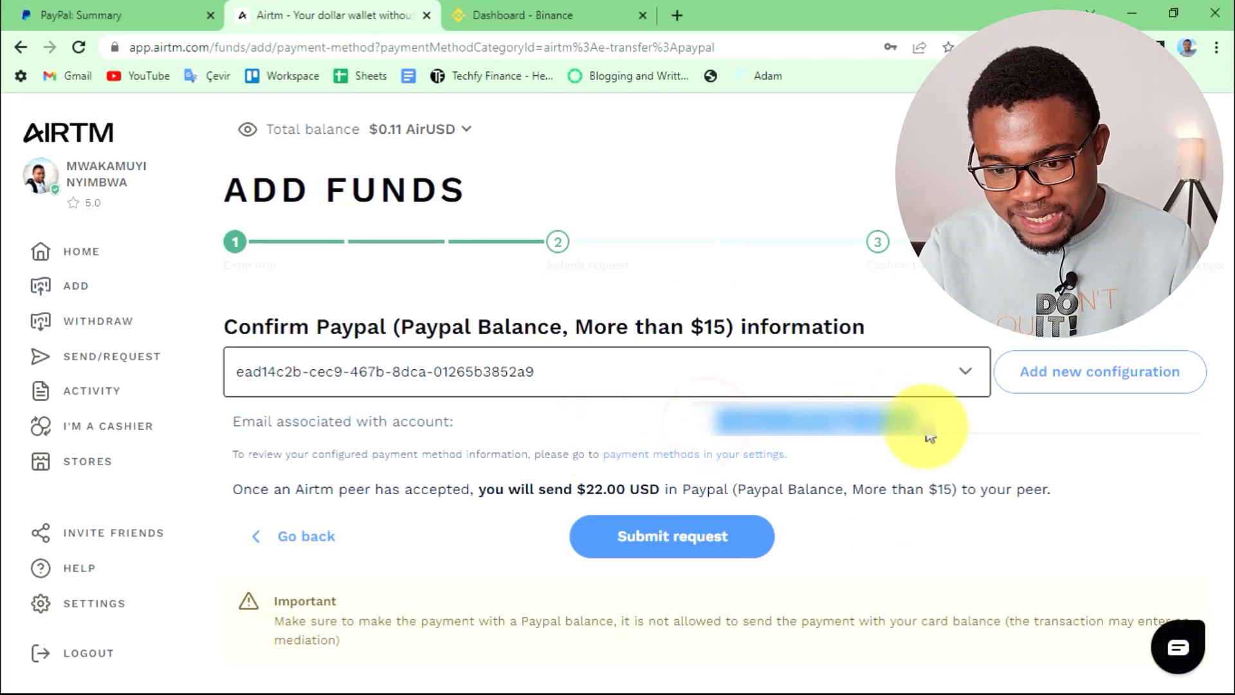
pyautogui.click(926, 435)
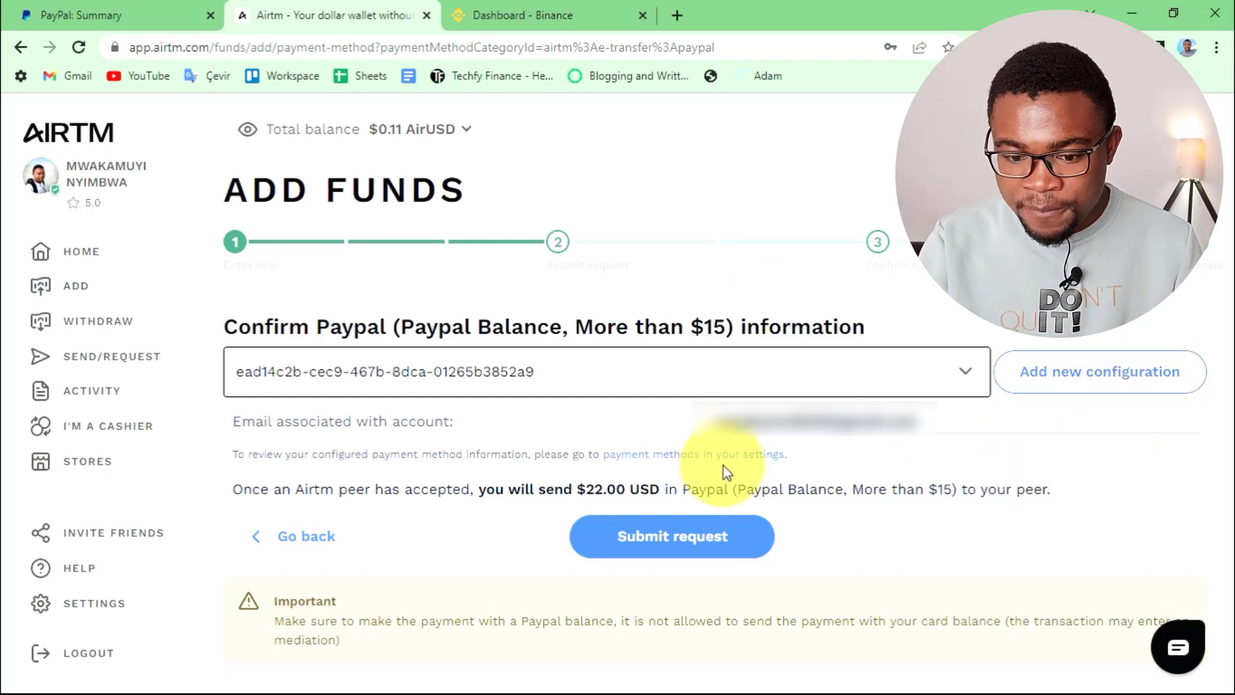
pyautogui.click(673, 542)
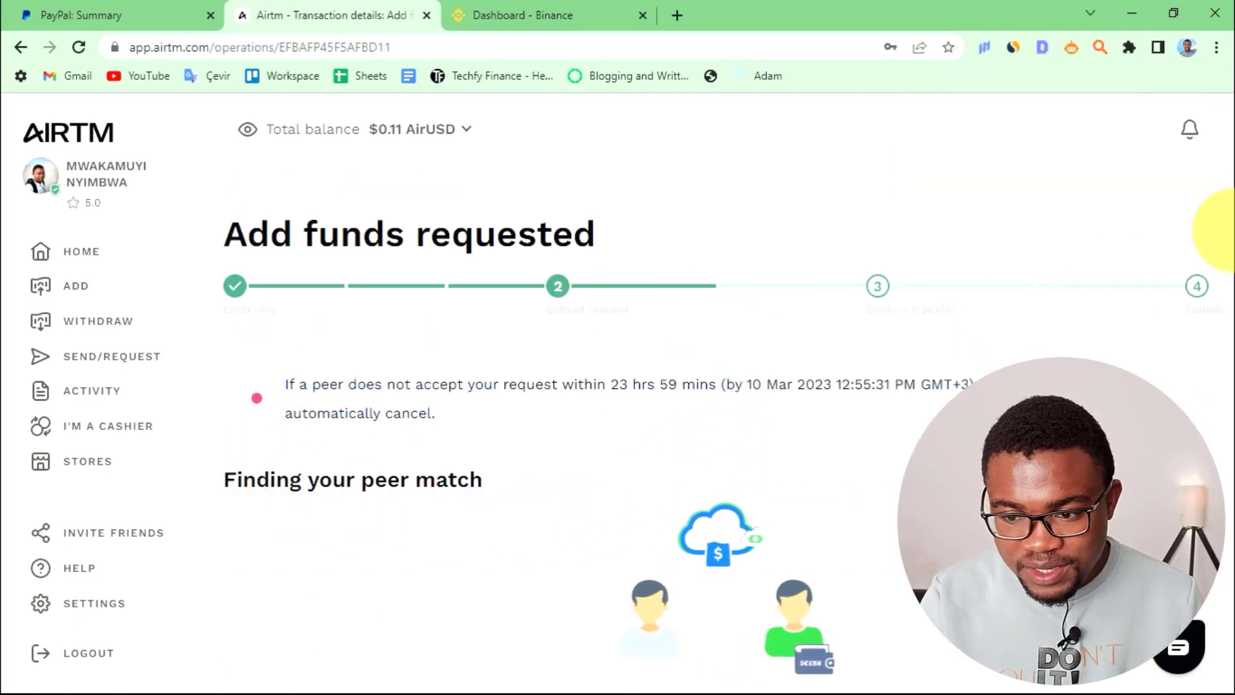
# Step: Wait for a peer to accept the $22.00 request, then check the PayPal summary for their invoice
pyautogui.scroll(-3, 1213, 212)
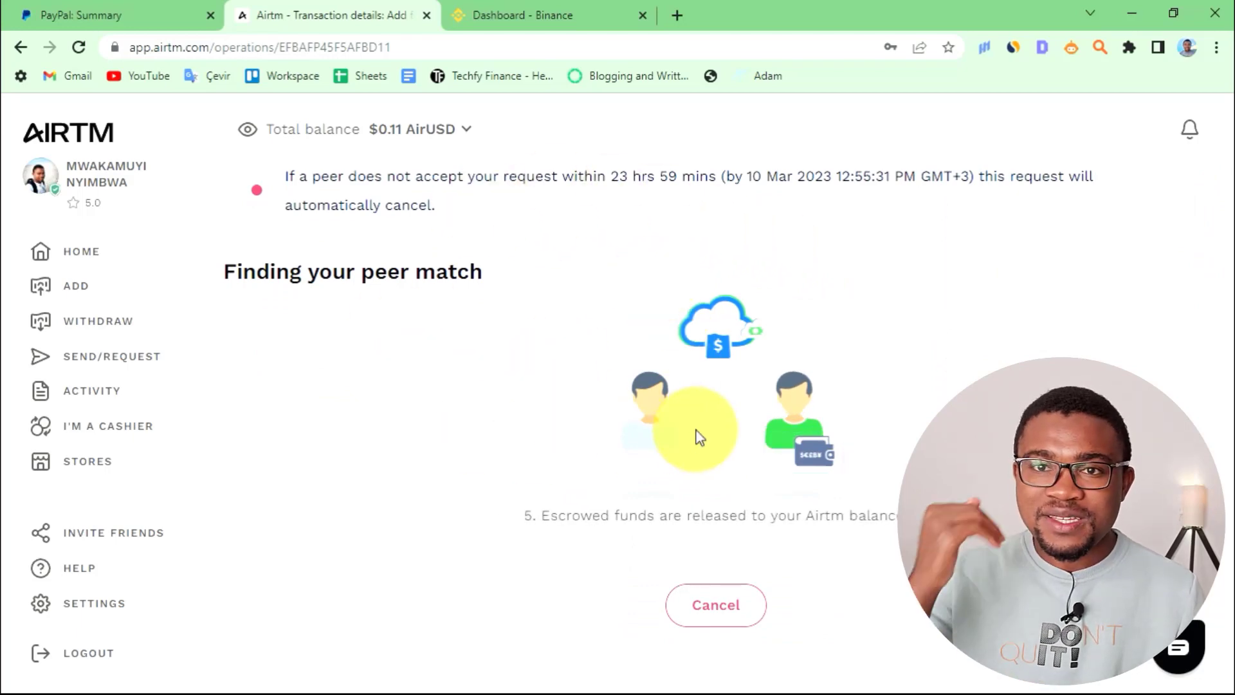
pyautogui.click(87, 13)
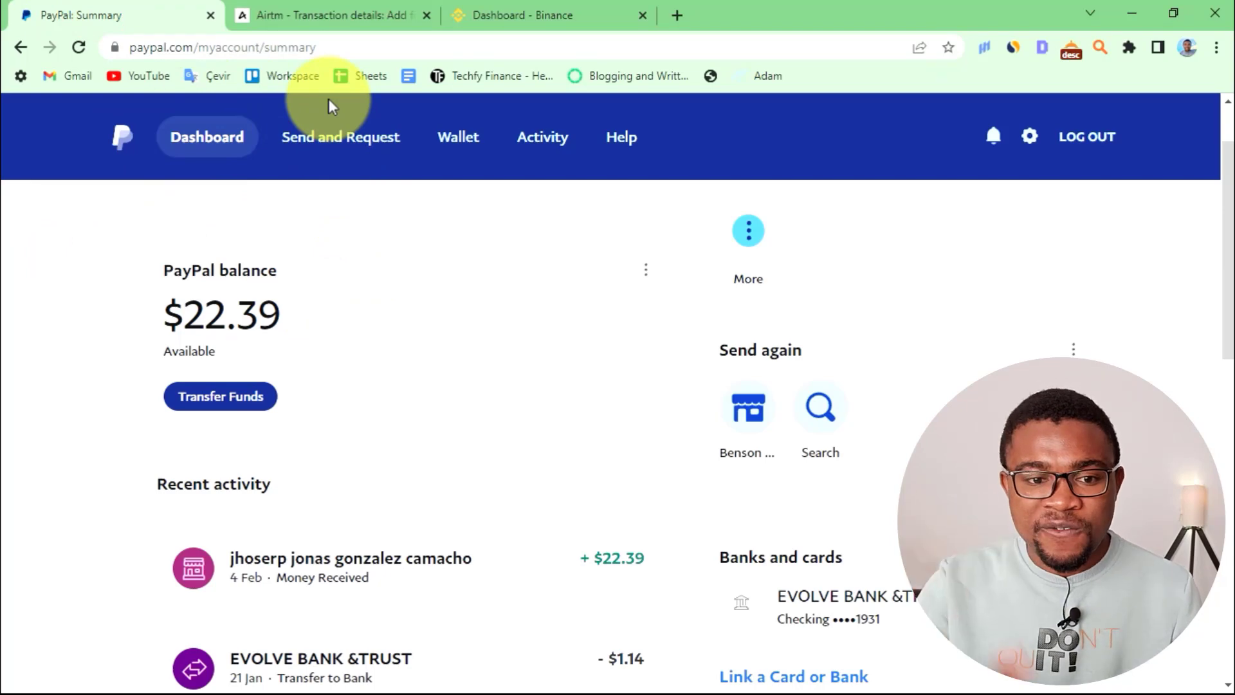
pyautogui.click(343, 7)
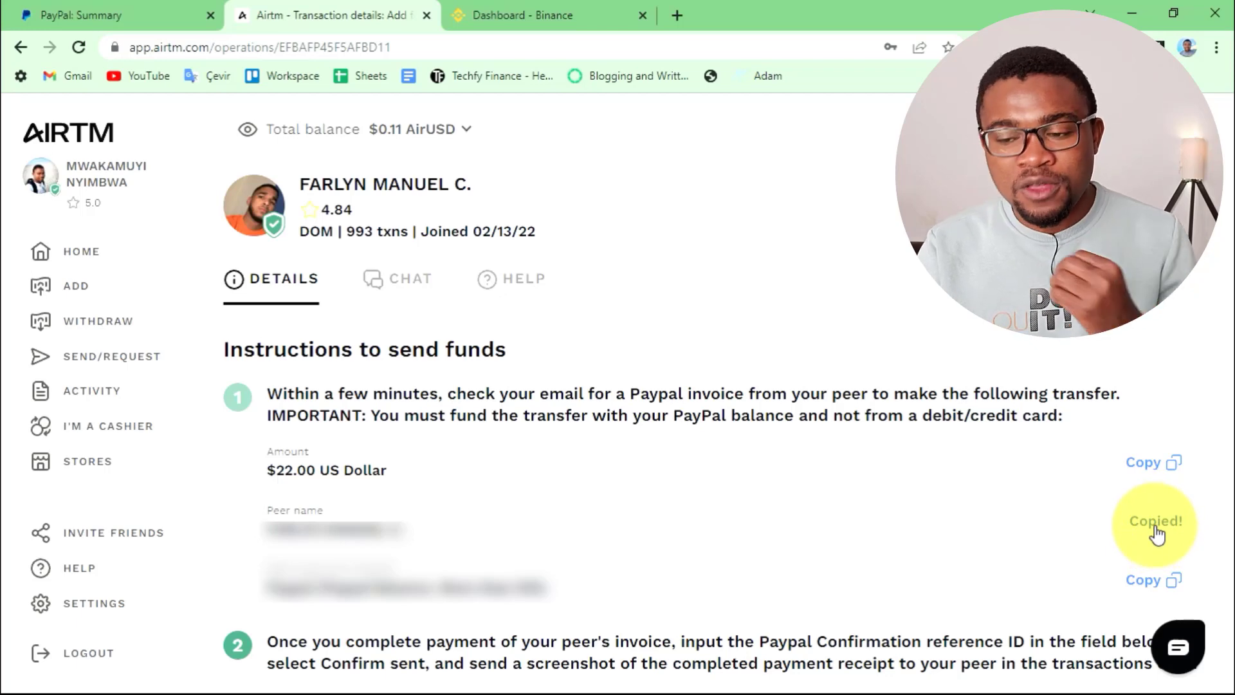
pyautogui.click(150, 9)
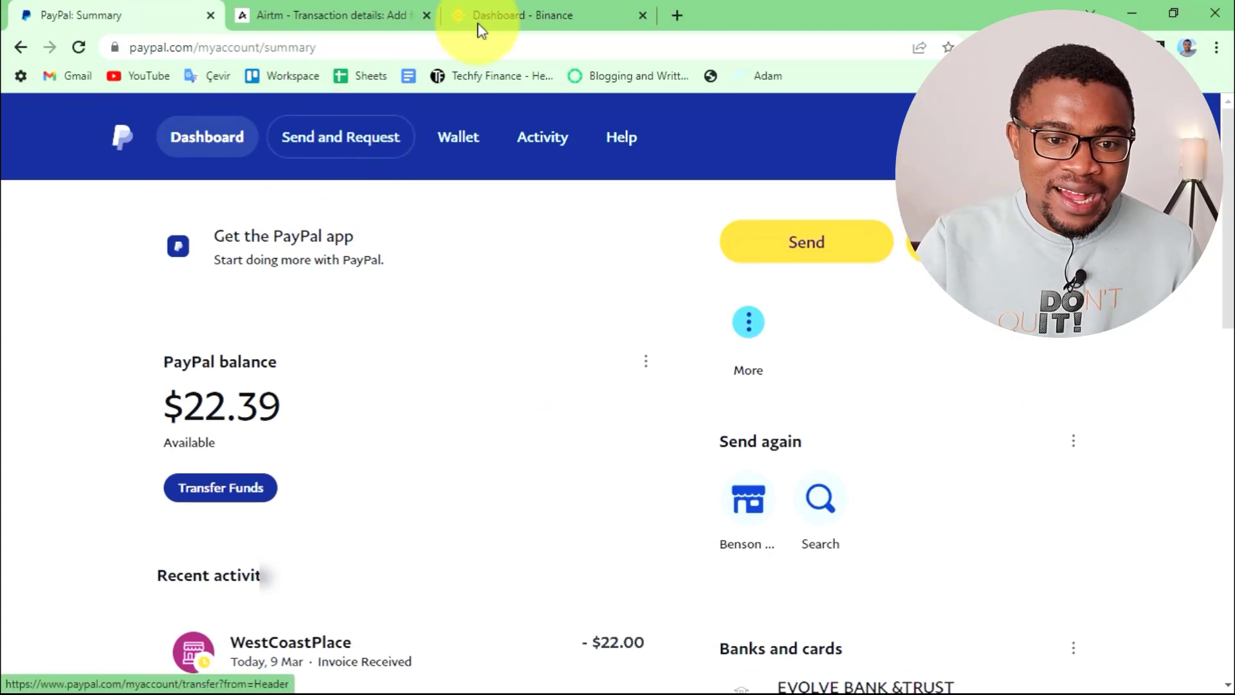
# Step: Open WestCoastPlace's $22.00 invoice #0391 from PayPal's Recent activity
pyautogui.click(402, 12)
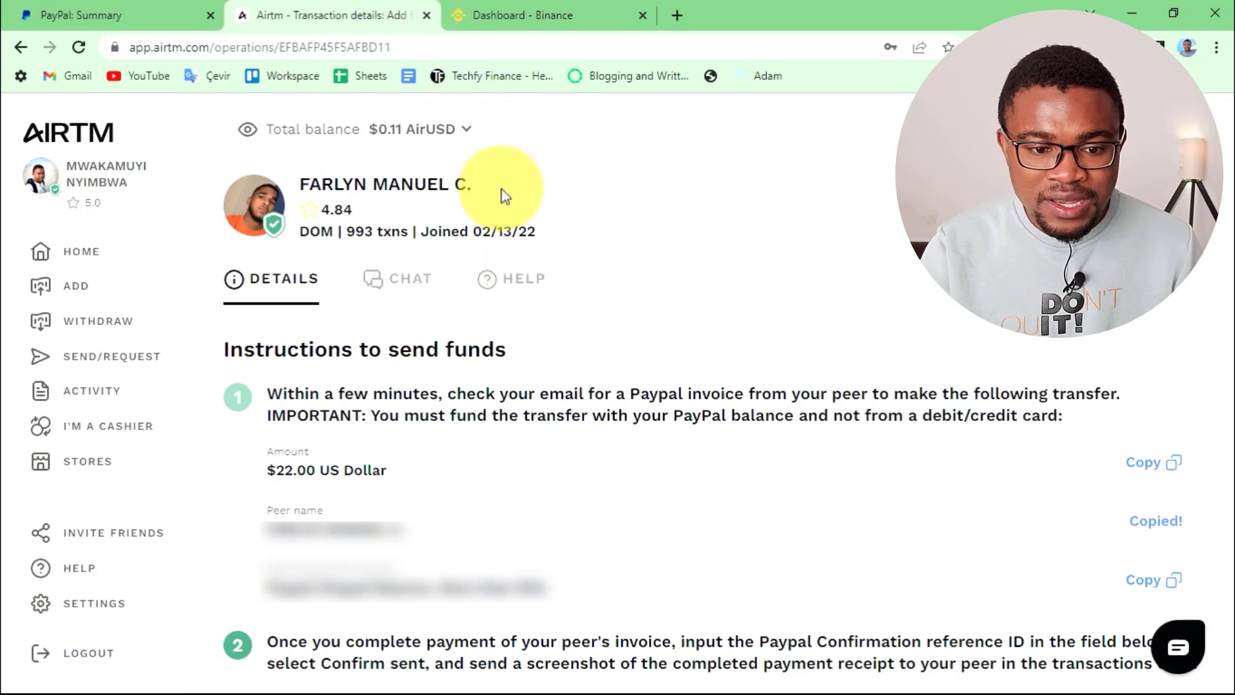
pyautogui.click(169, 8)
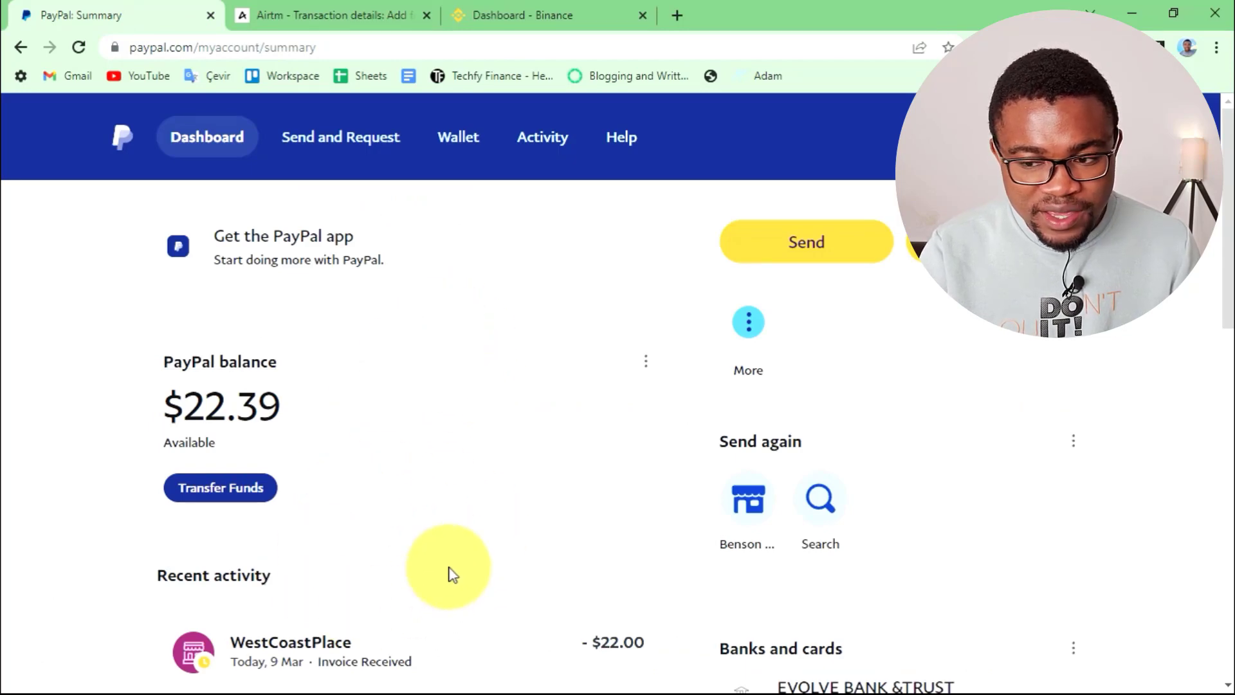
pyautogui.scroll(-1, 1226, 277)
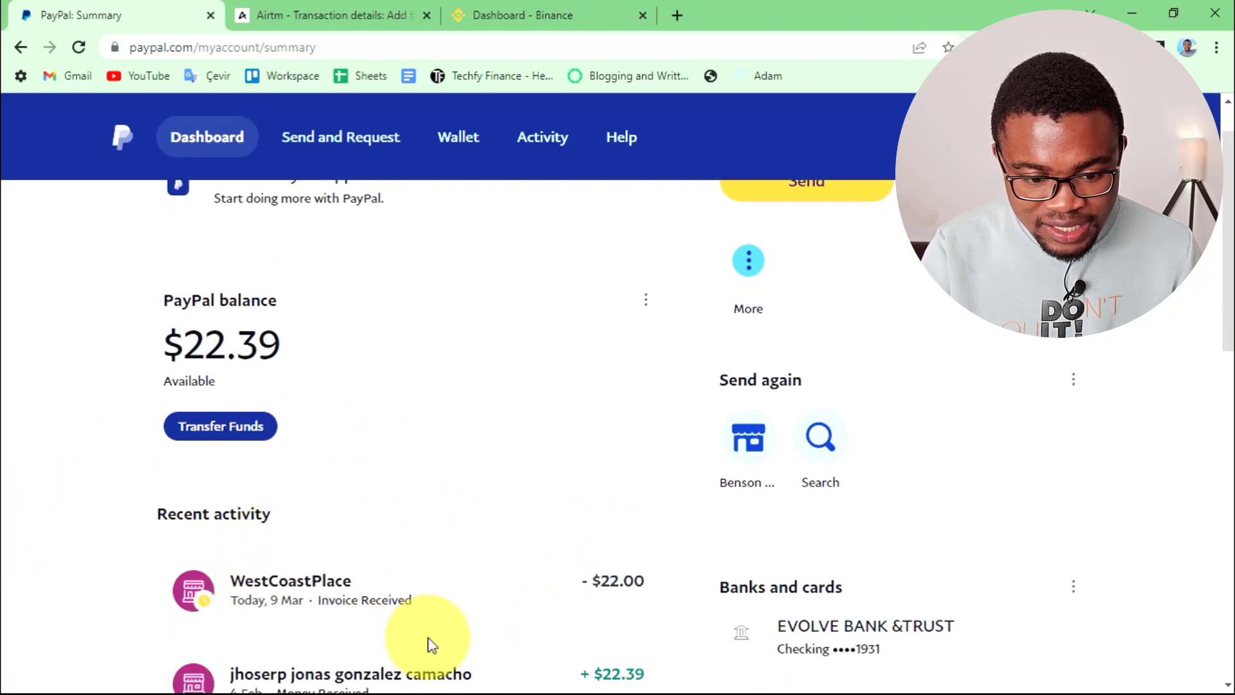
pyautogui.click(538, 614)
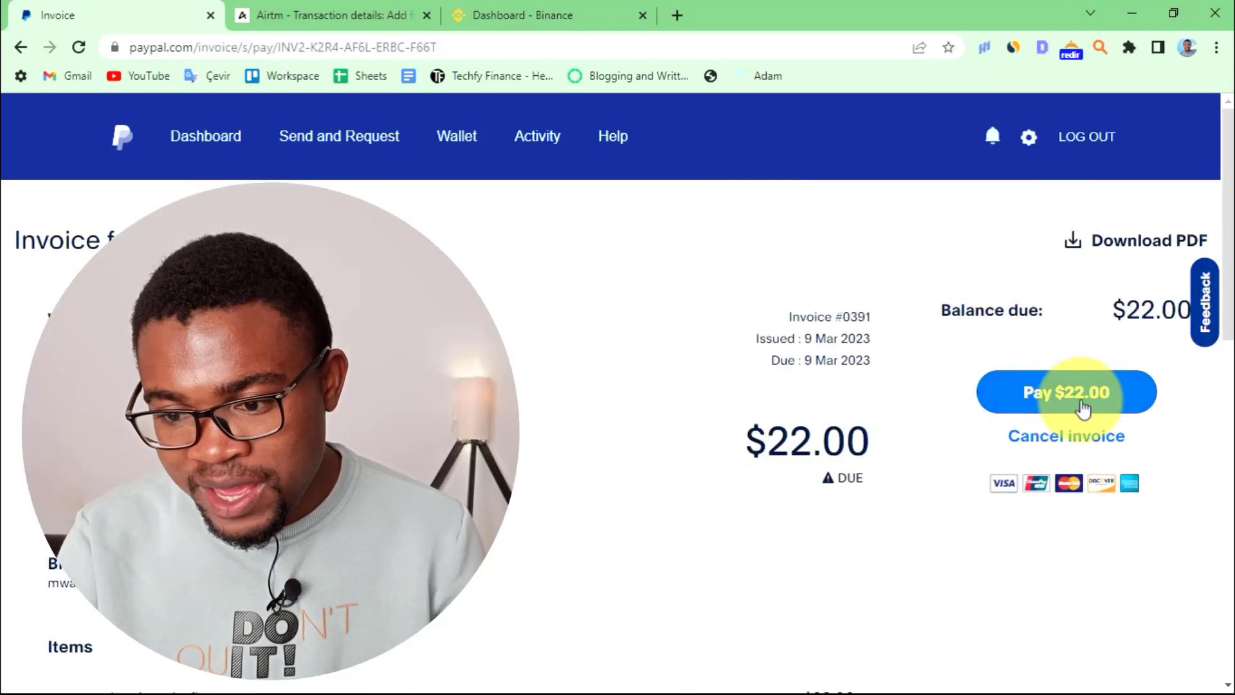
# Step: Pay the $22.00 invoice using PayPal Balance and complete the purchase
pyautogui.click(1085, 399)
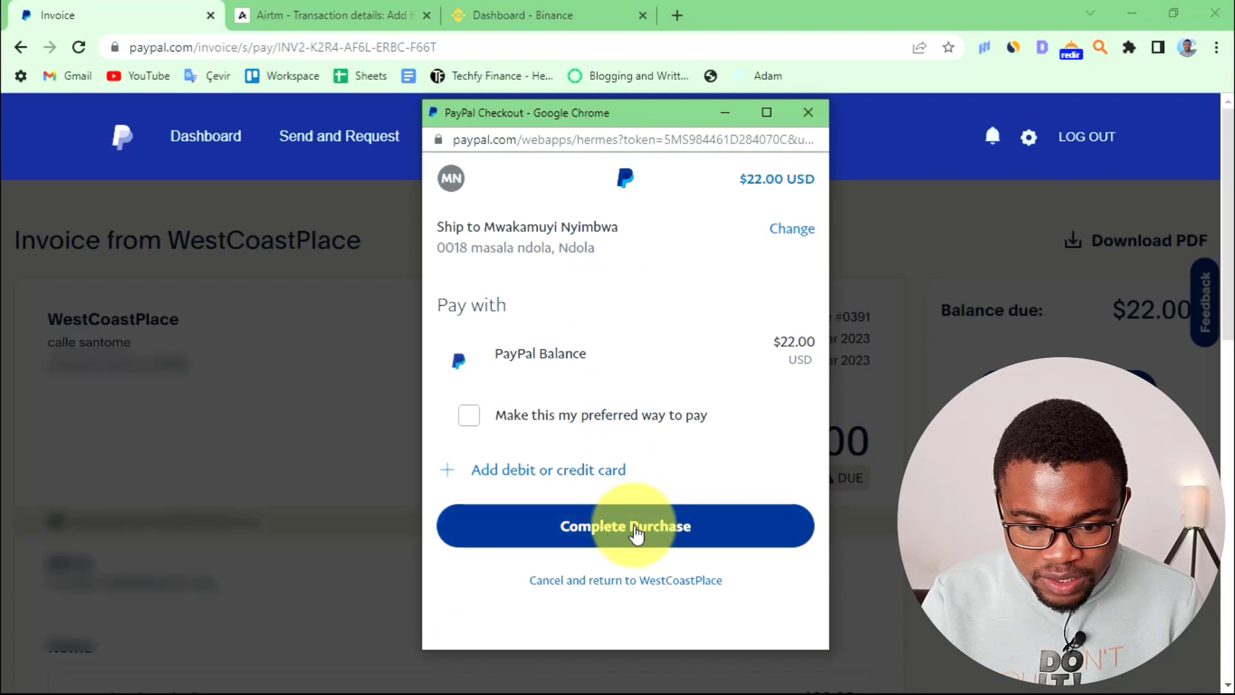
pyautogui.click(636, 529)
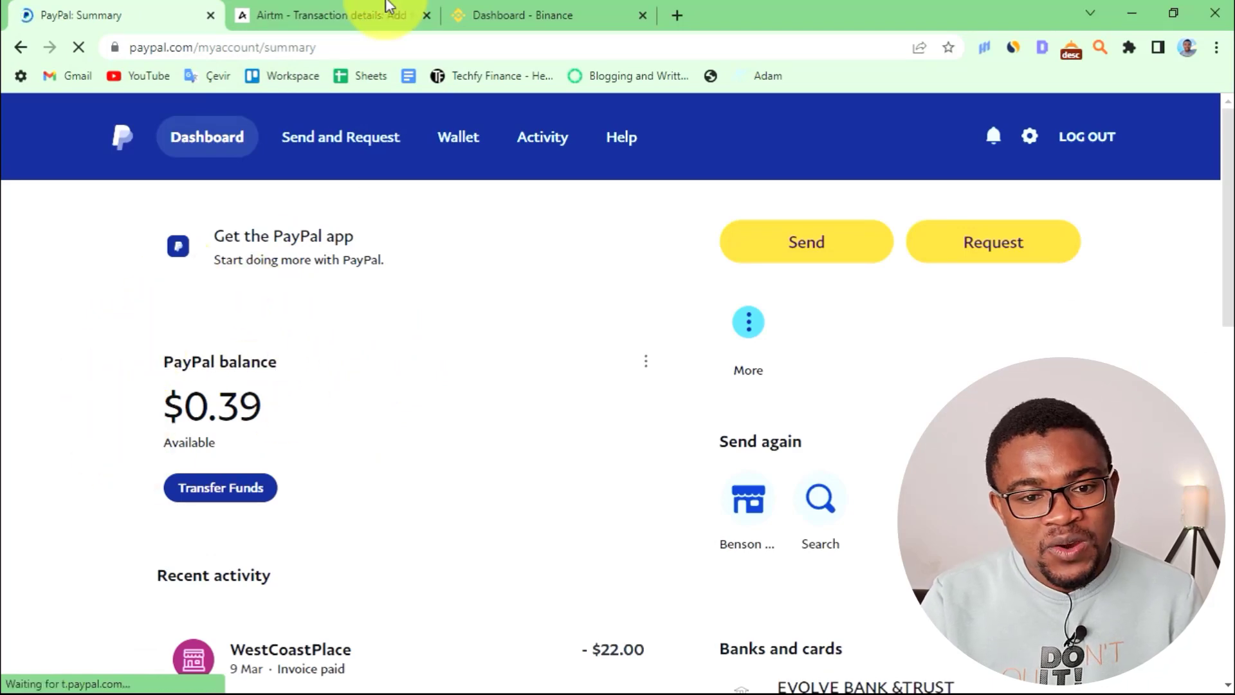
# Step: Tick 'I have sent funds' on the Airtm transaction details
pyautogui.click(363, 8)
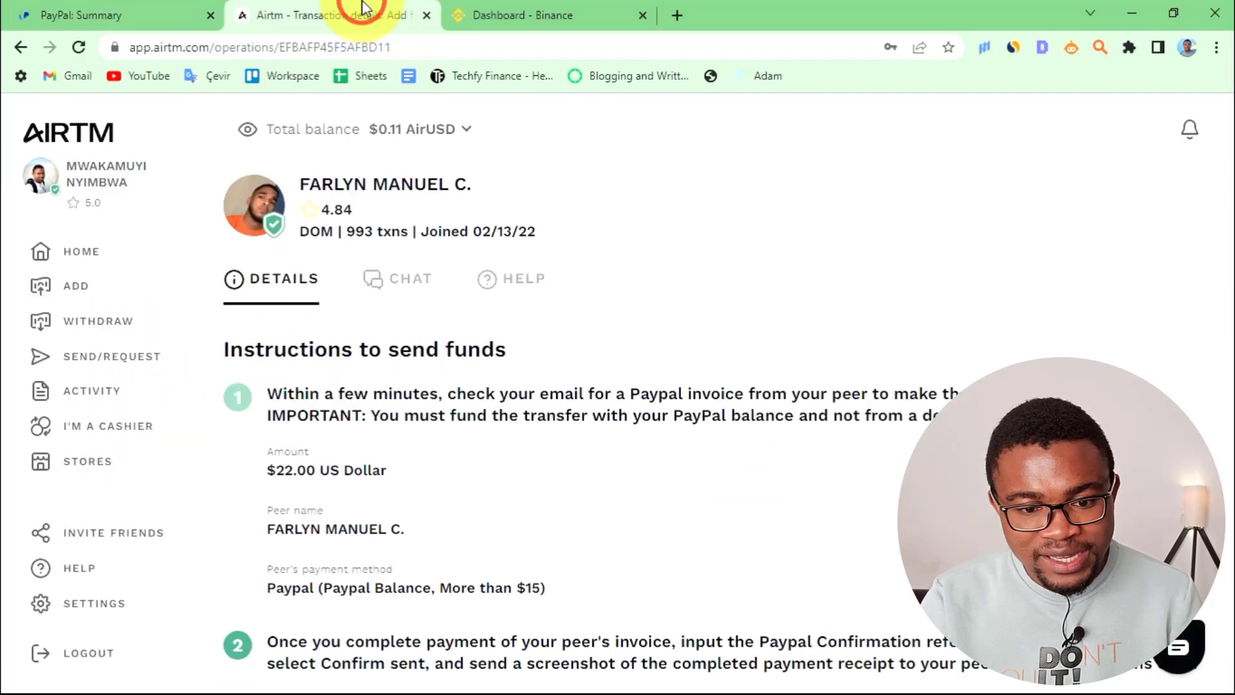
pyautogui.moveTo(1229, 217); pyautogui.dragTo(1228, 381)
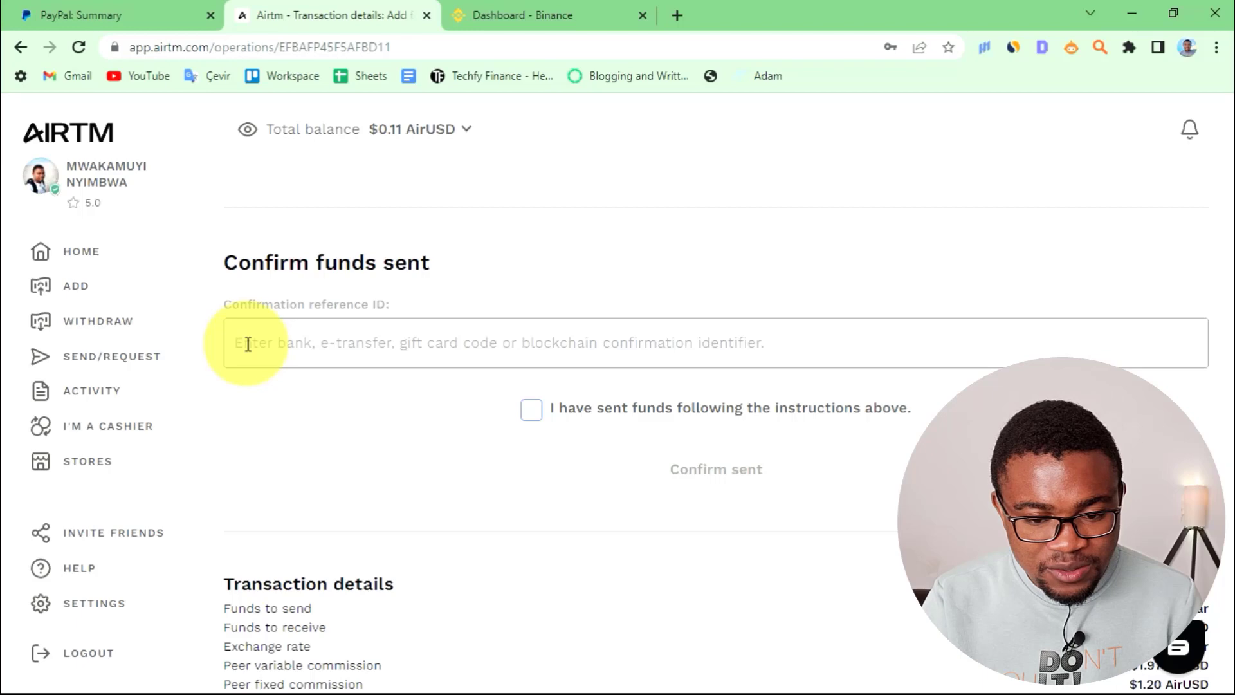
pyautogui.click(532, 410)
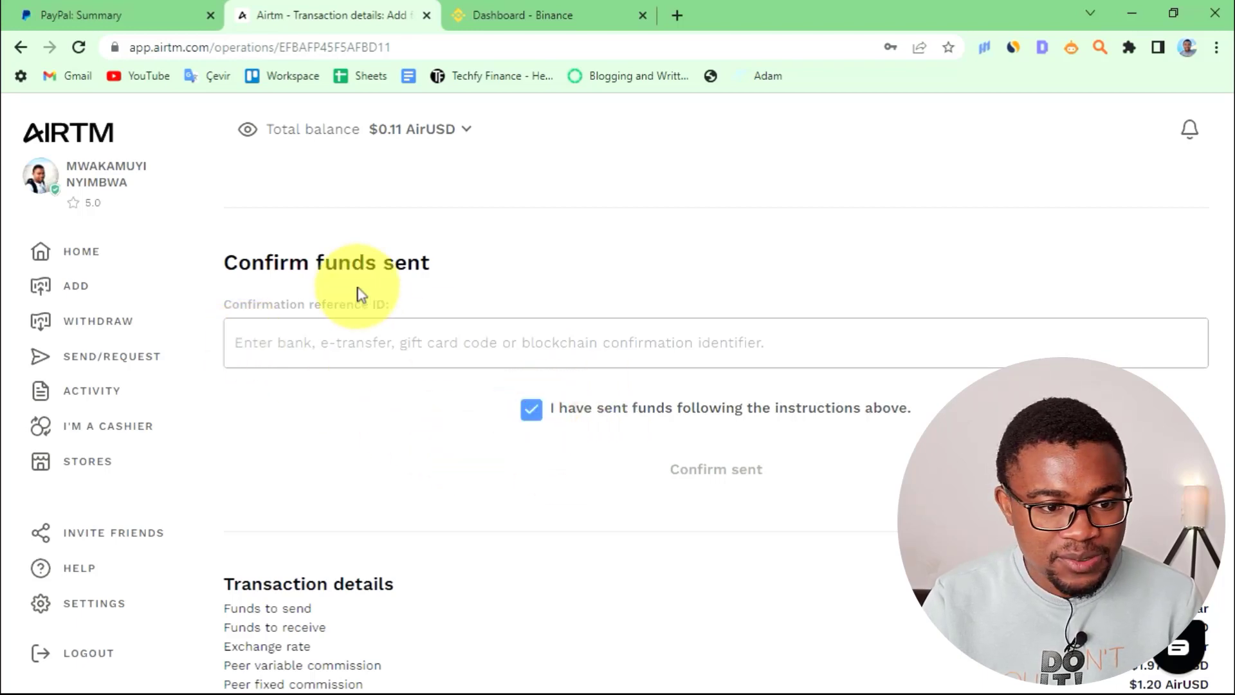
# Step: Copy the PayPal payment's Transaction ID into Airtm's Confirmation reference ID field
pyautogui.click(138, 9)
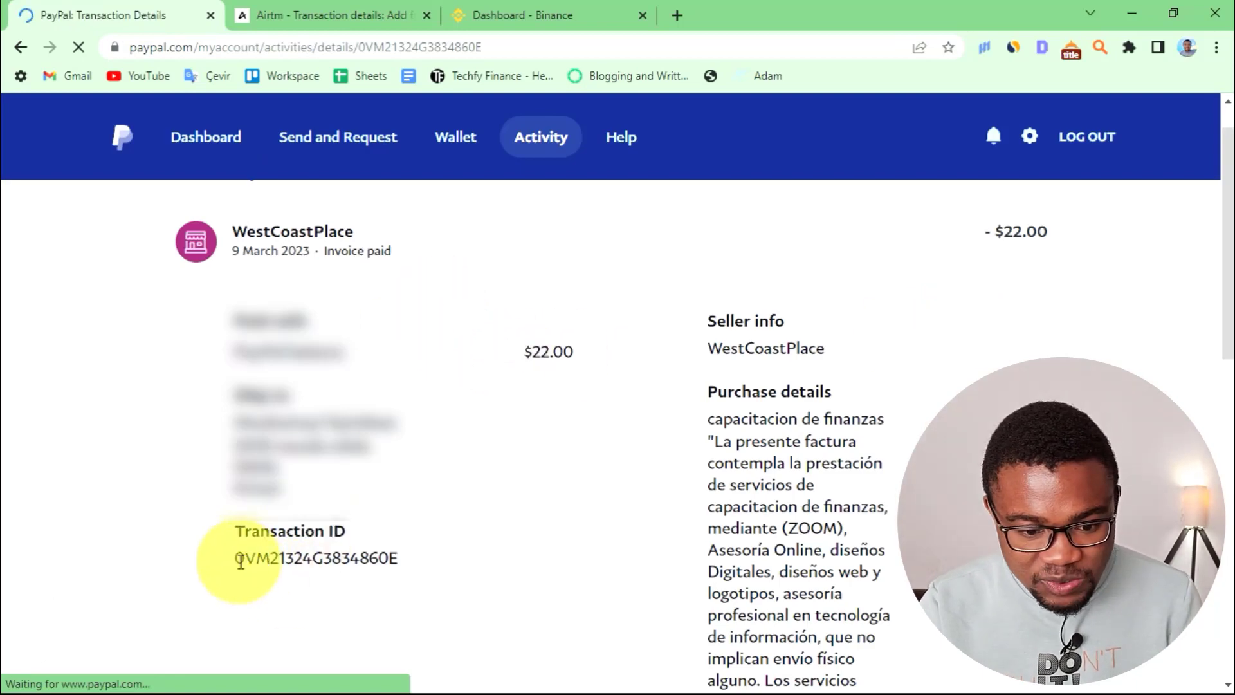
pyautogui.moveTo(233, 557); pyautogui.dragTo(450, 573)
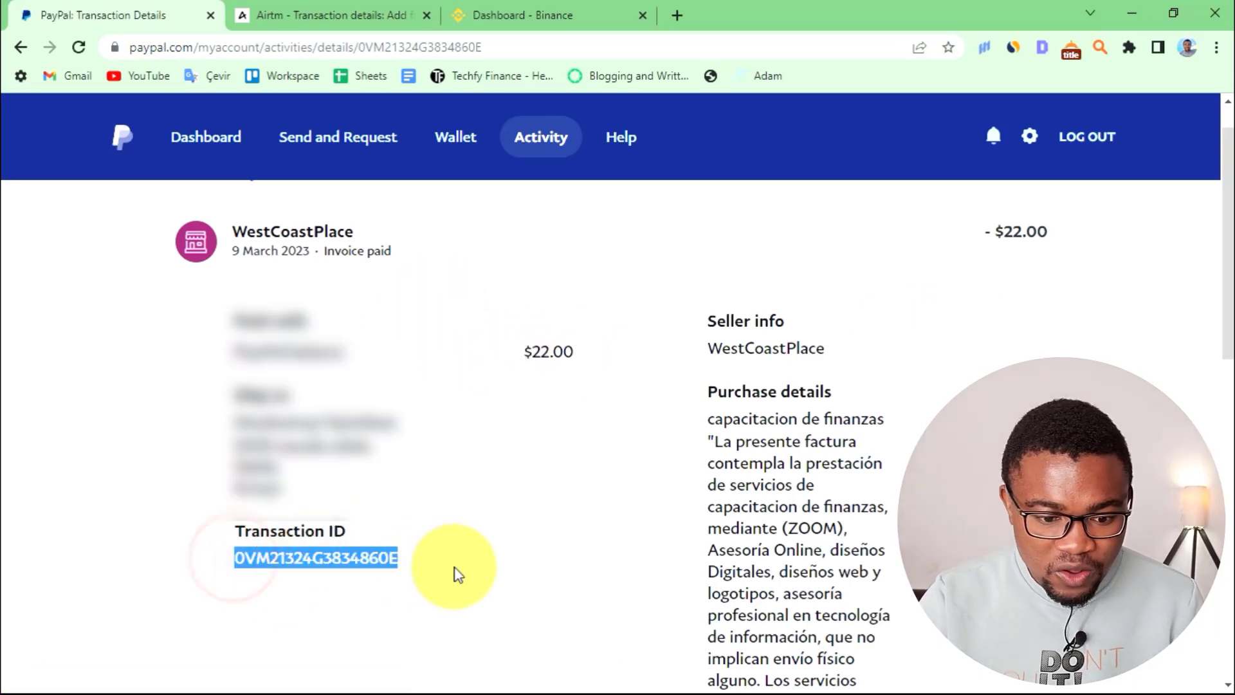
pyautogui.rightClick(336, 555)
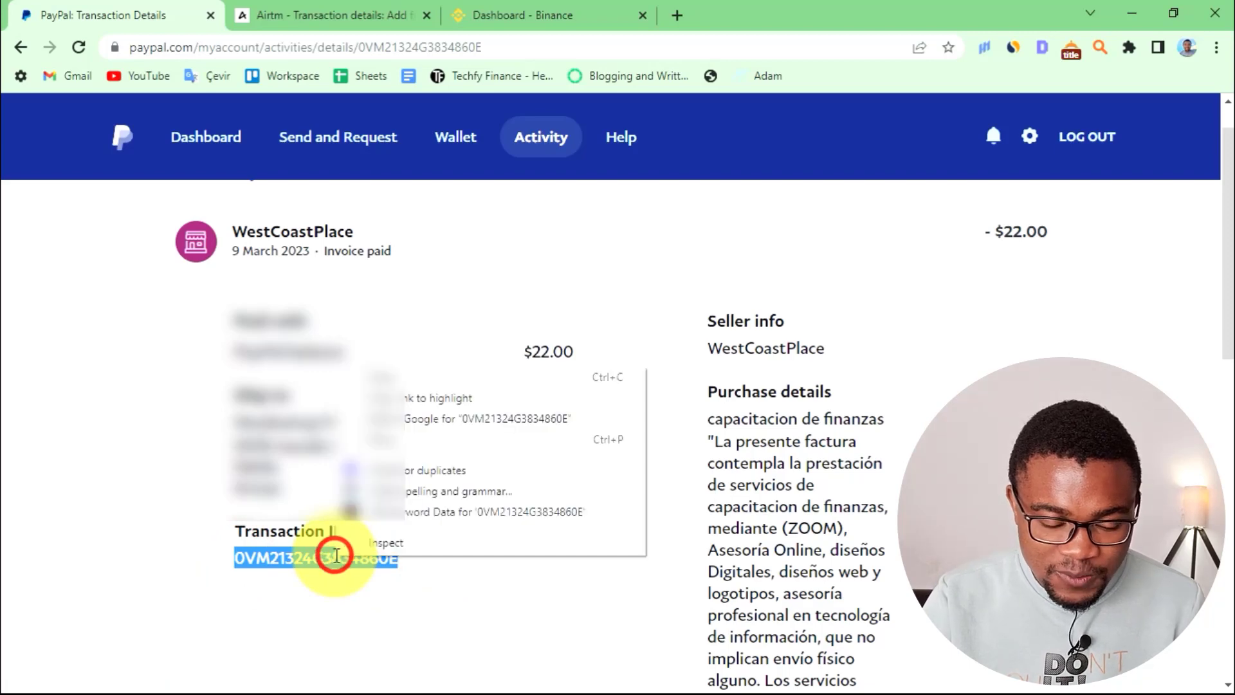
pyautogui.click(404, 379)
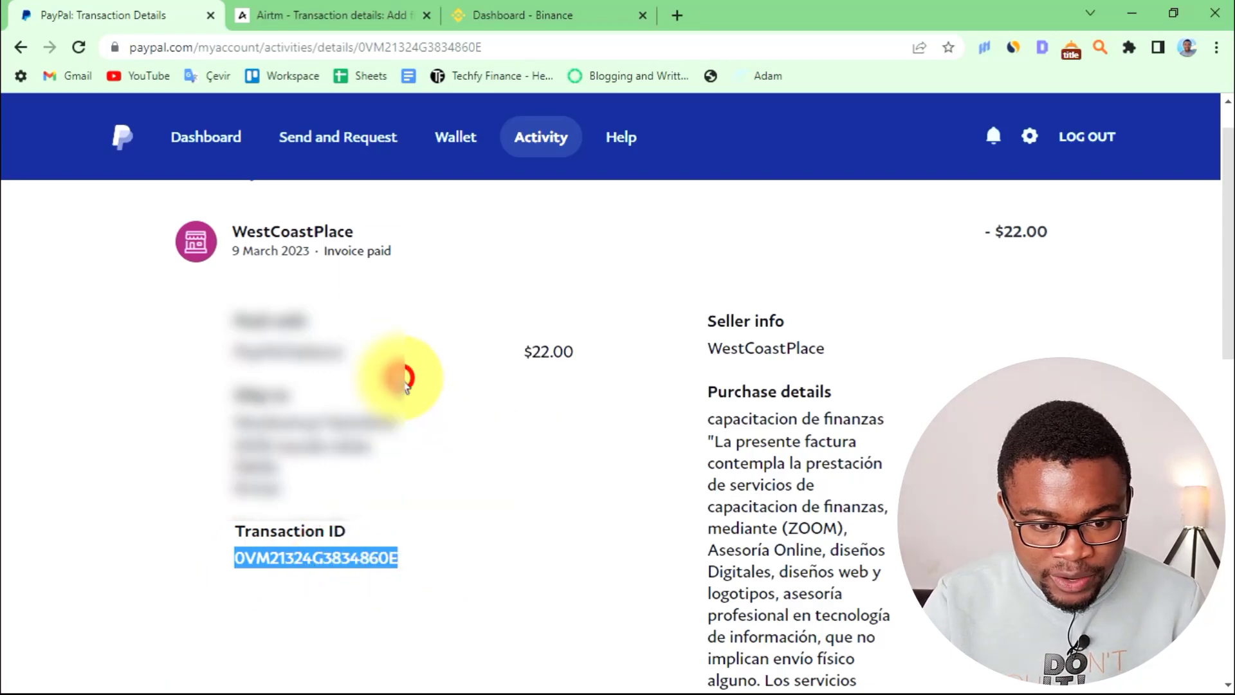
pyautogui.click(386, 12)
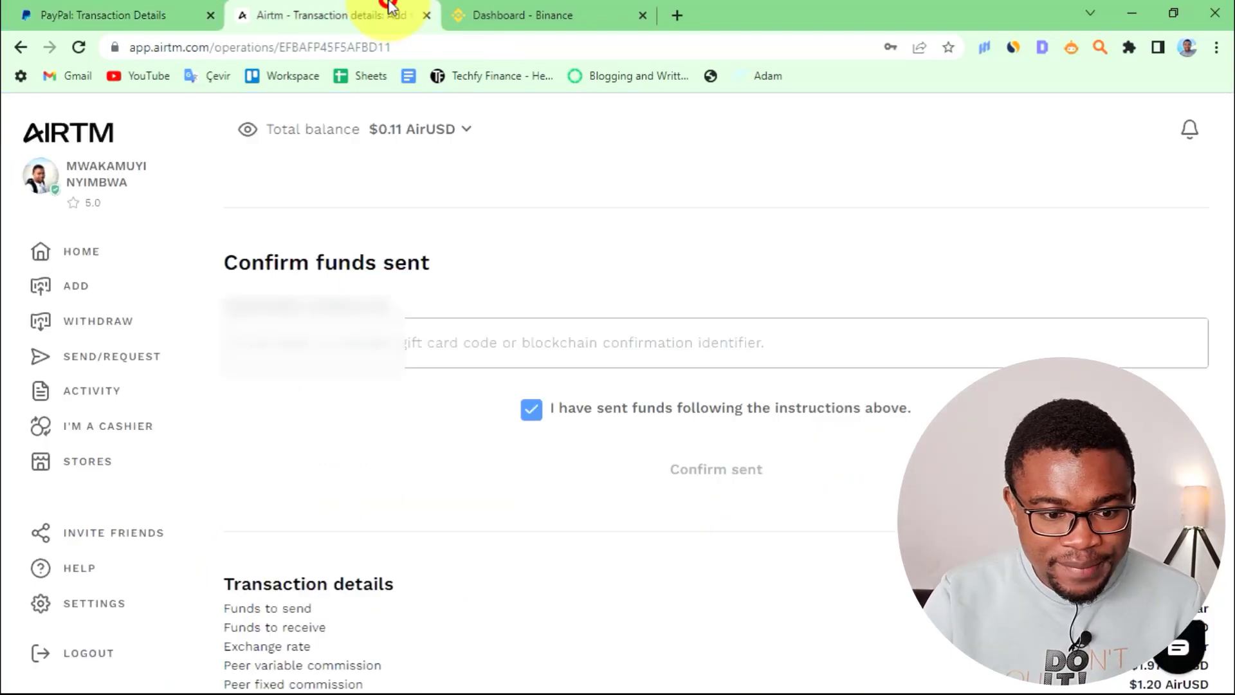
pyautogui.click(414, 339)
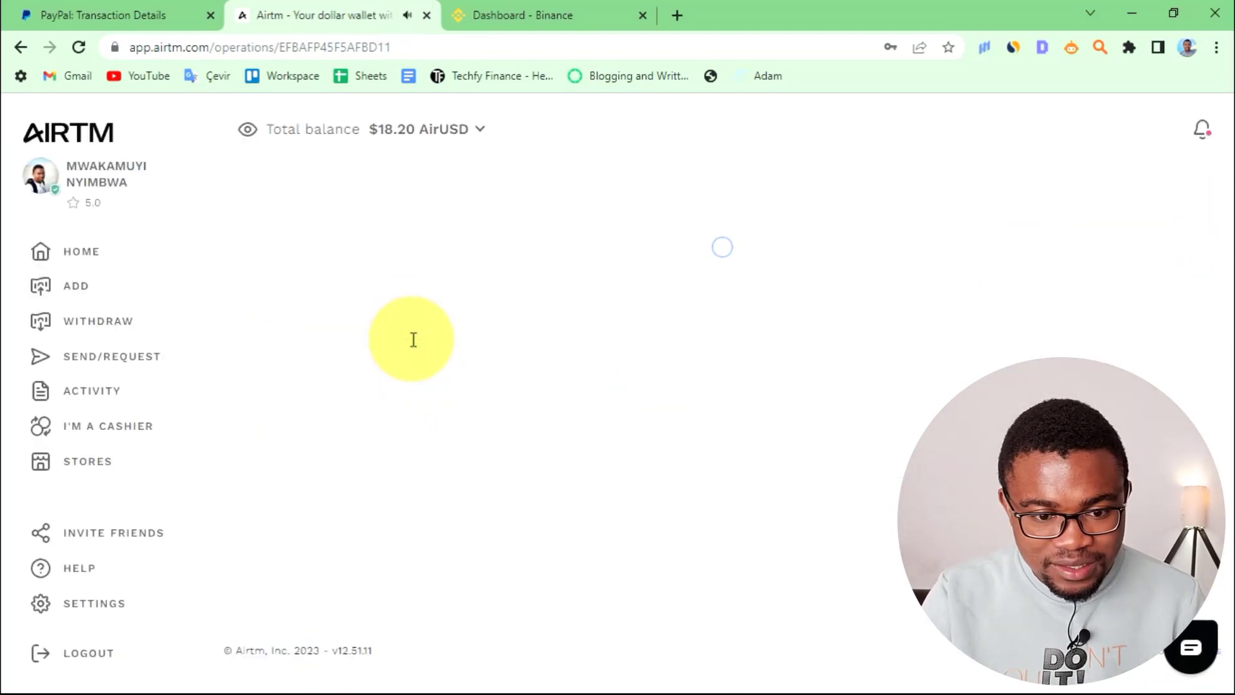
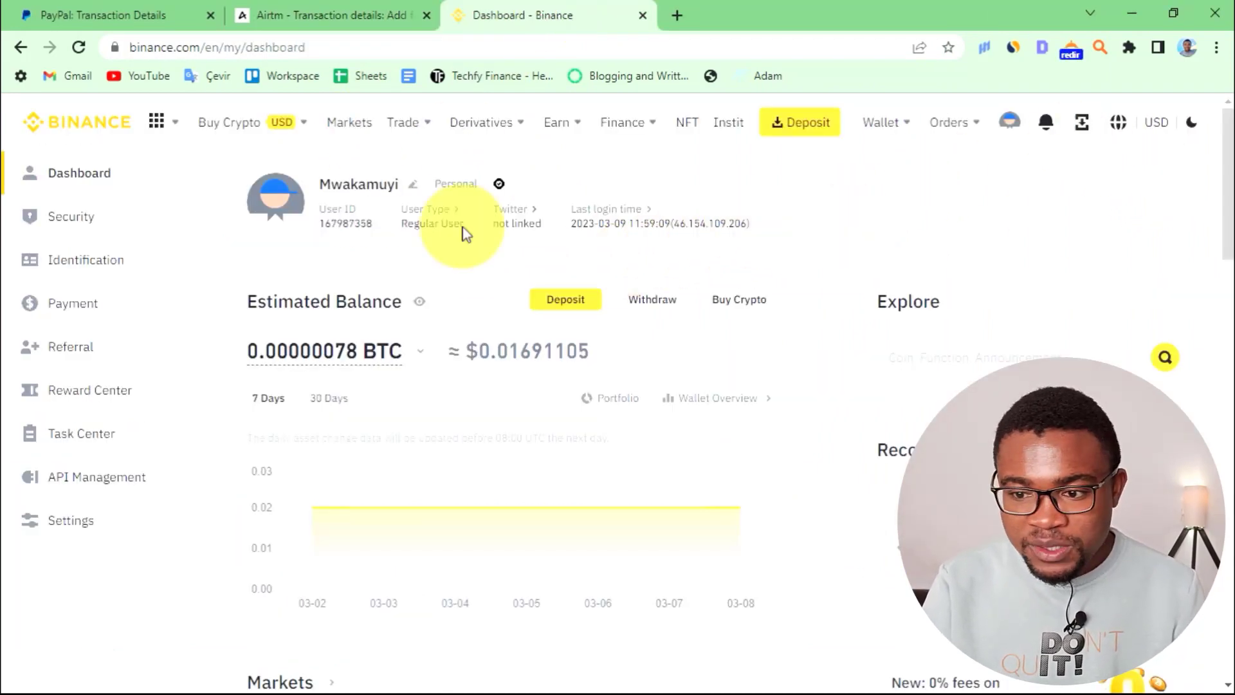
# Step: Go to P2P Trading from the Buy Crypto menu to see USDT buy listings
pyautogui.moveTo(283, 126)
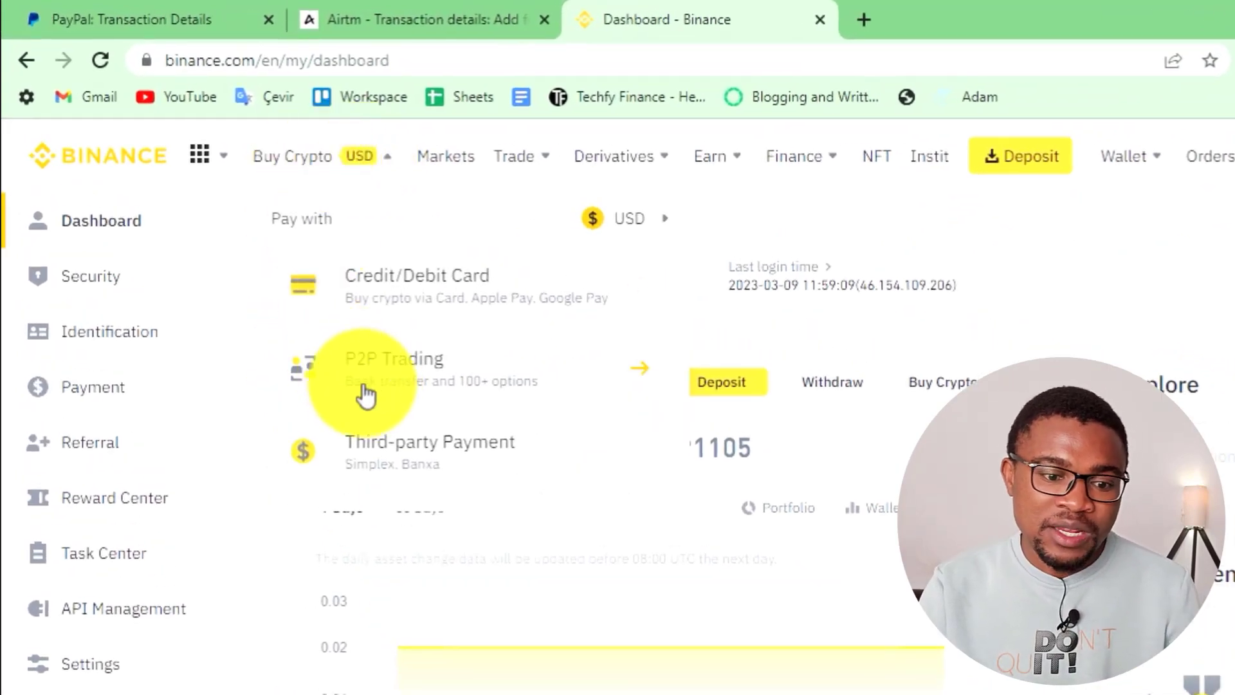
pyautogui.click(405, 379)
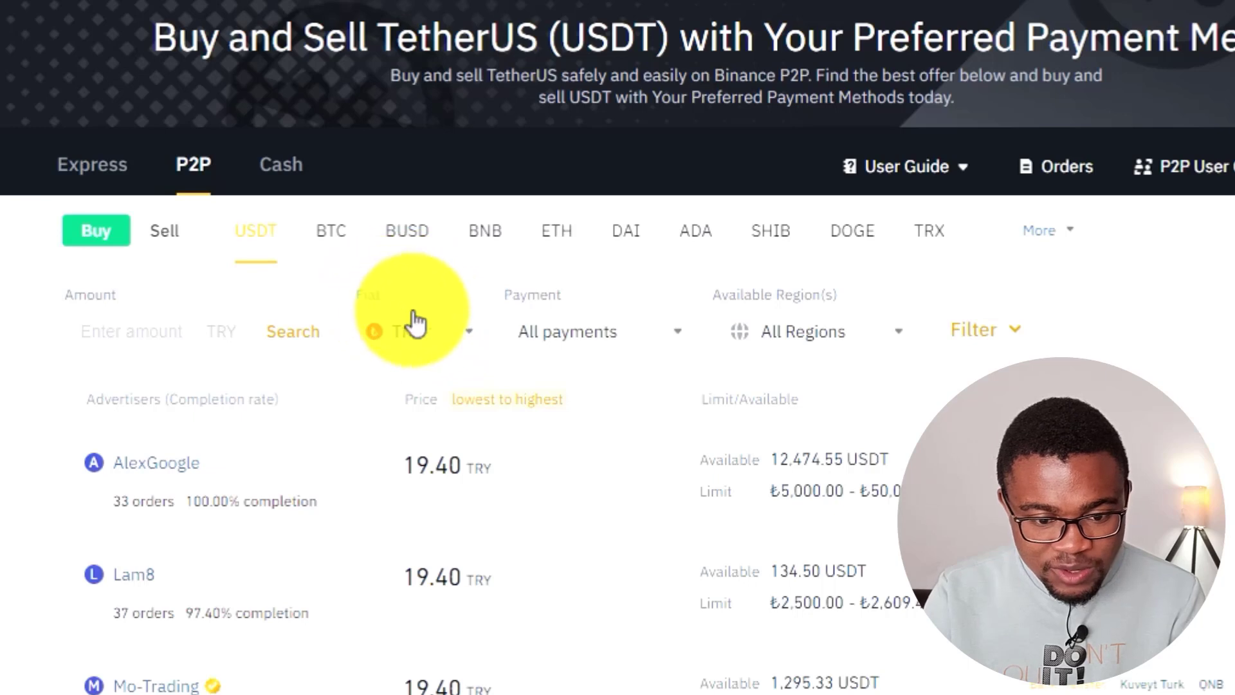
# Step: Filter the USDT buy offers to USD pricing and the AirTM payment method
pyautogui.click(456, 334)
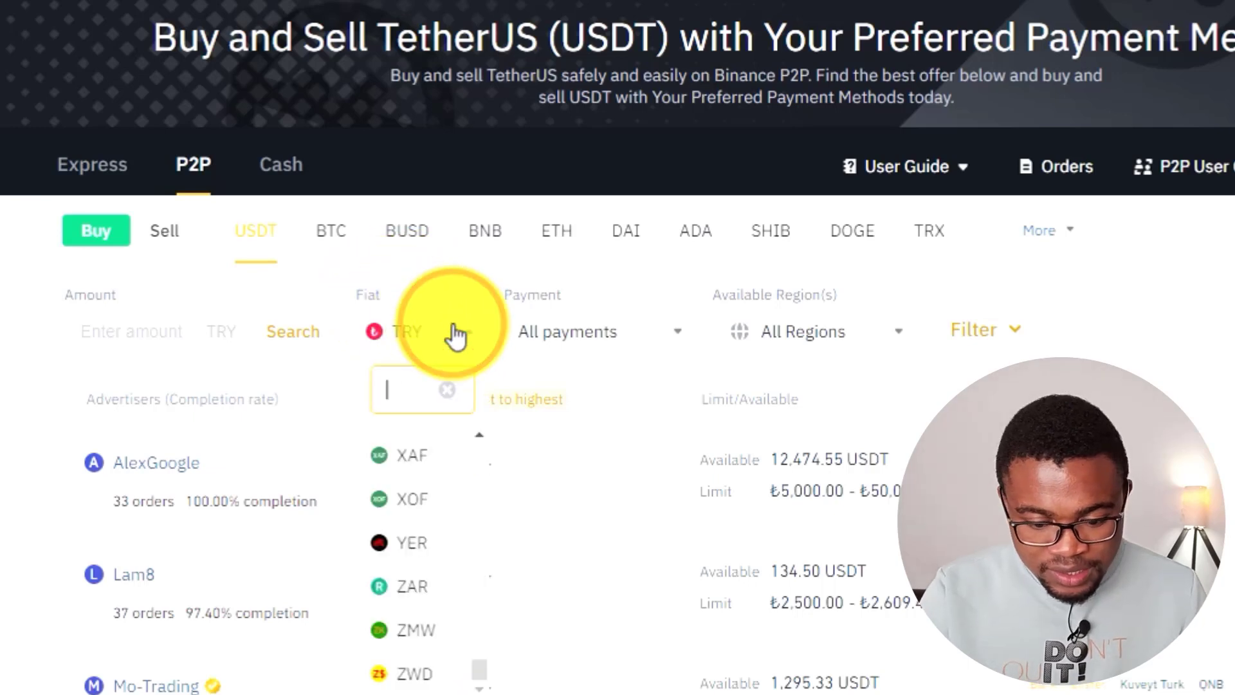
pyautogui.write('usd')
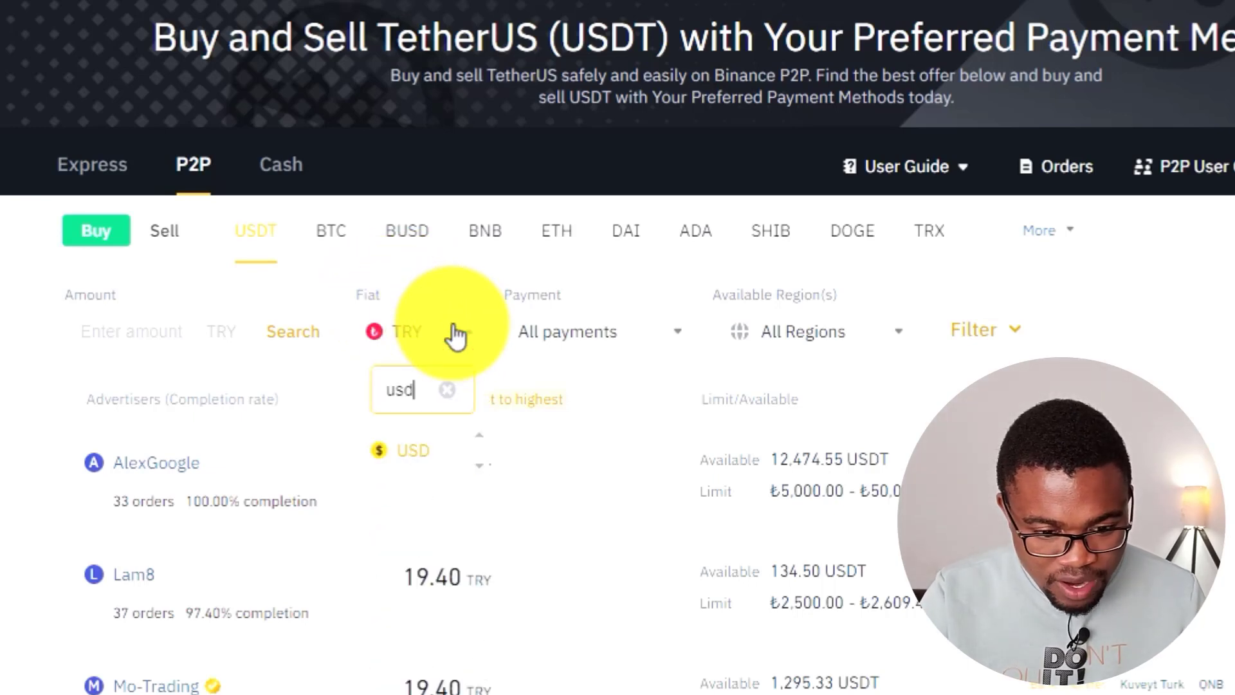
pyautogui.click(418, 451)
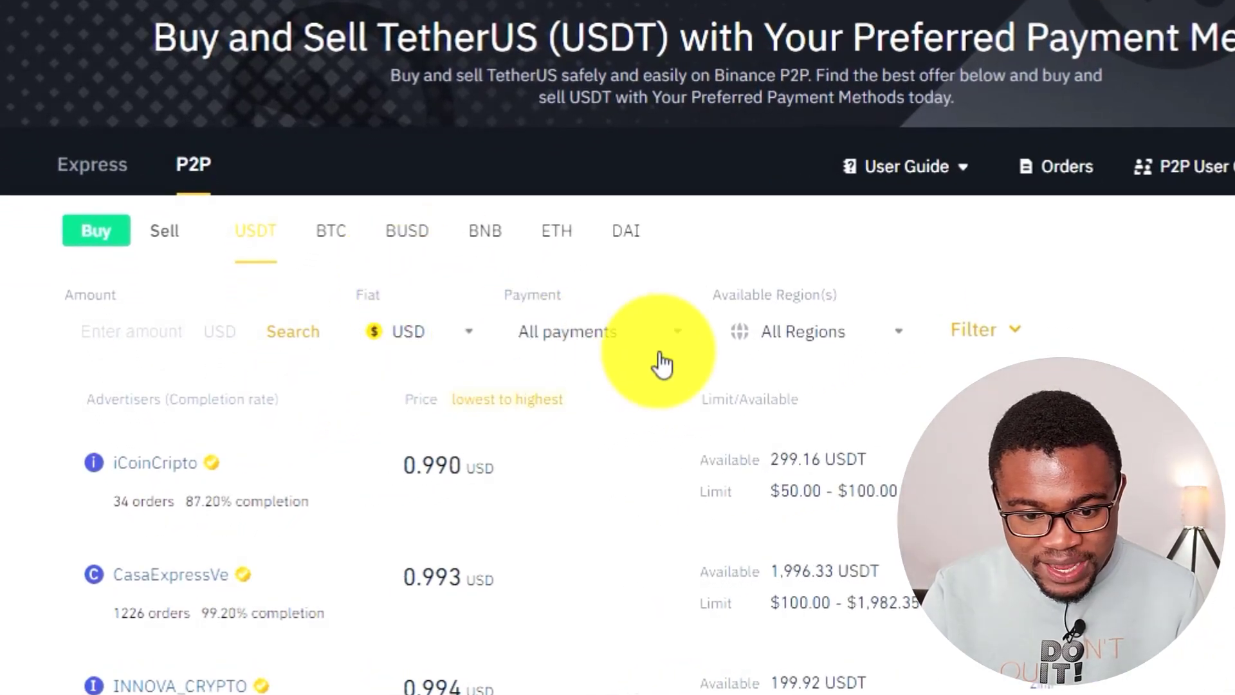
pyautogui.click(676, 338)
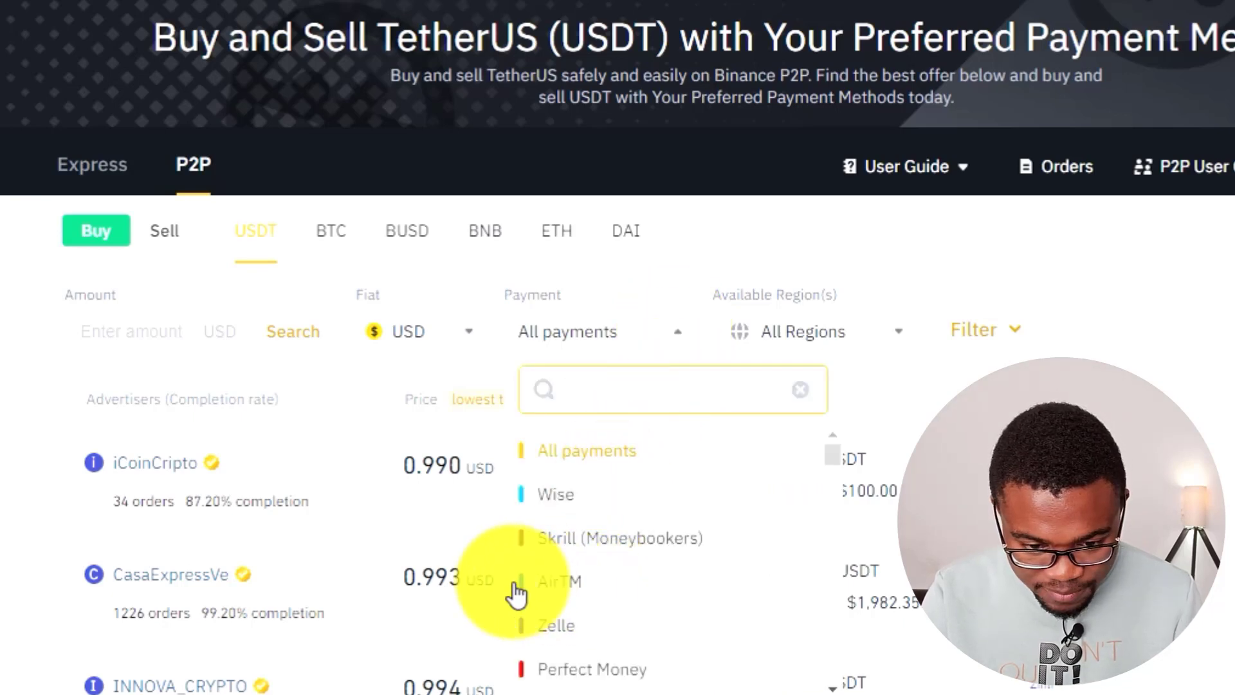
pyautogui.click(566, 583)
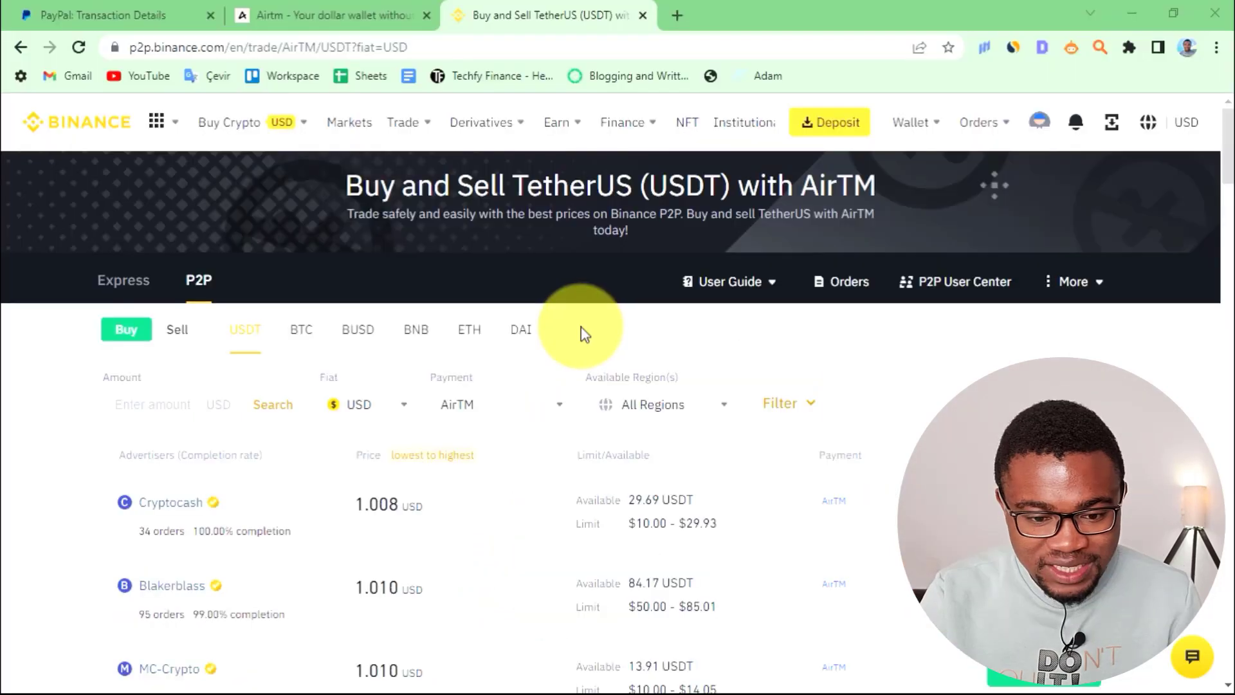
pyautogui.moveTo(1229, 129); pyautogui.dragTo(1227, 157)
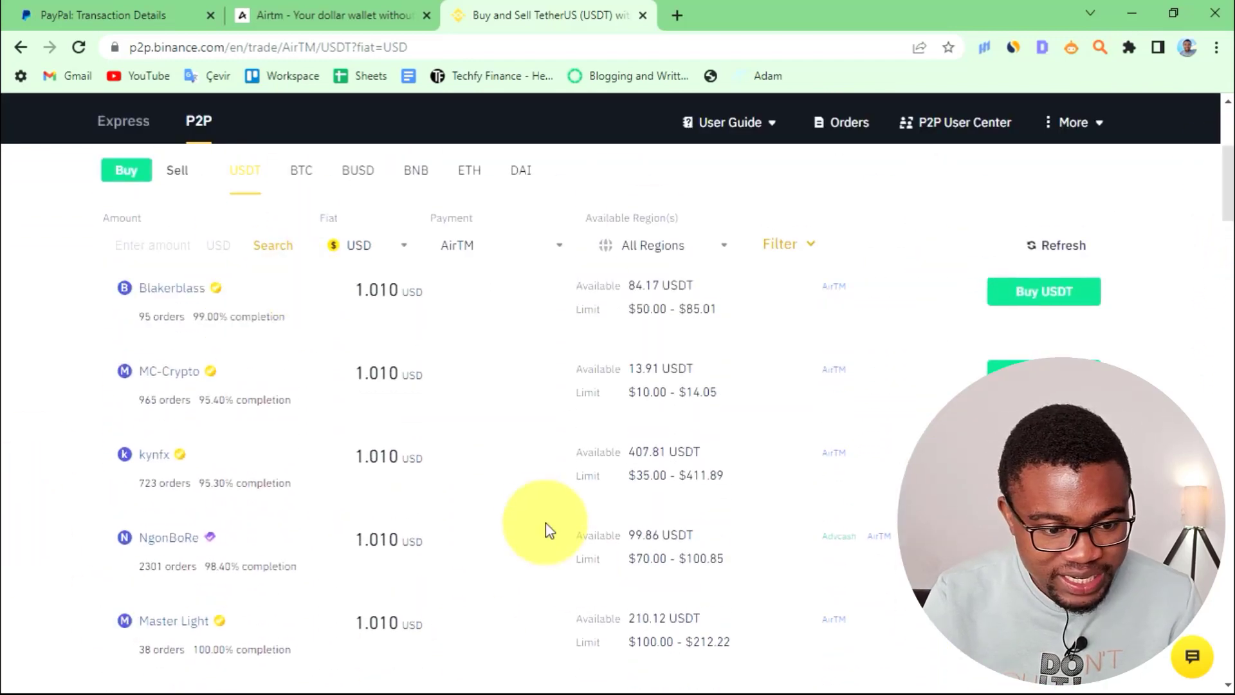
pyautogui.moveTo(1230, 186); pyautogui.dragTo(1227, 128)
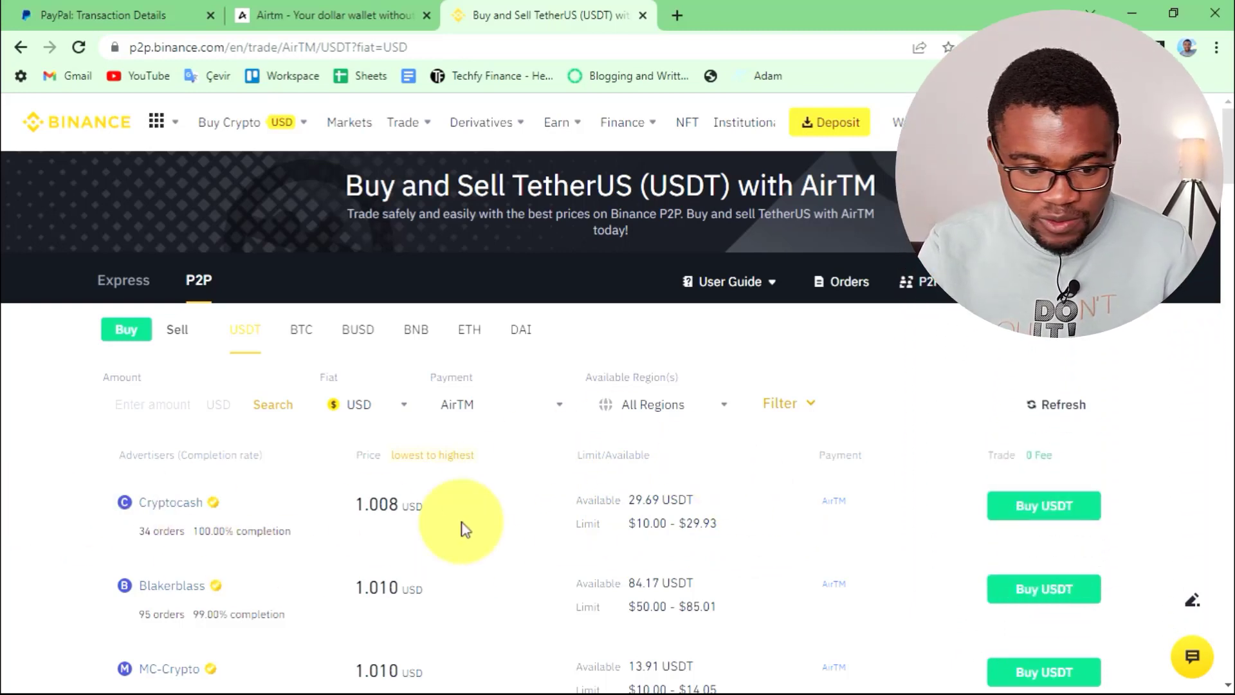
# Step: Order 18 USDT from the 1.008 USD seller, paying 18.15 USD
pyautogui.click(1060, 511)
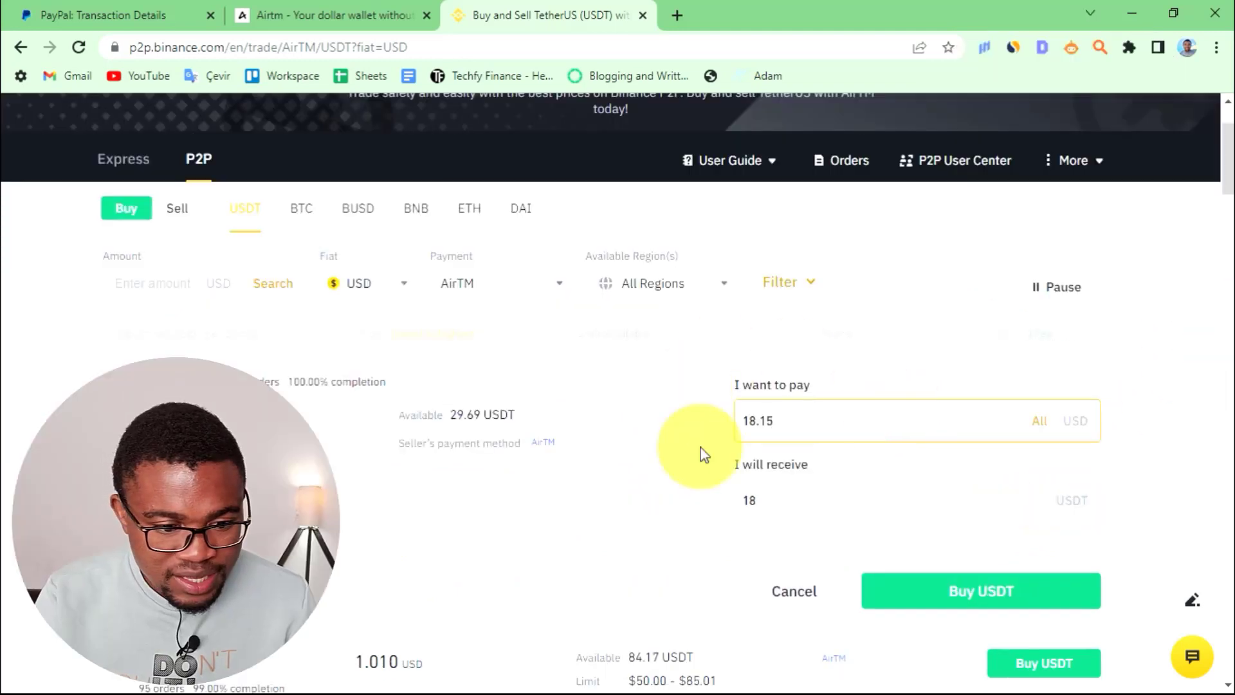
pyautogui.press('BackSpace')
pyautogui.press('BackSpace')
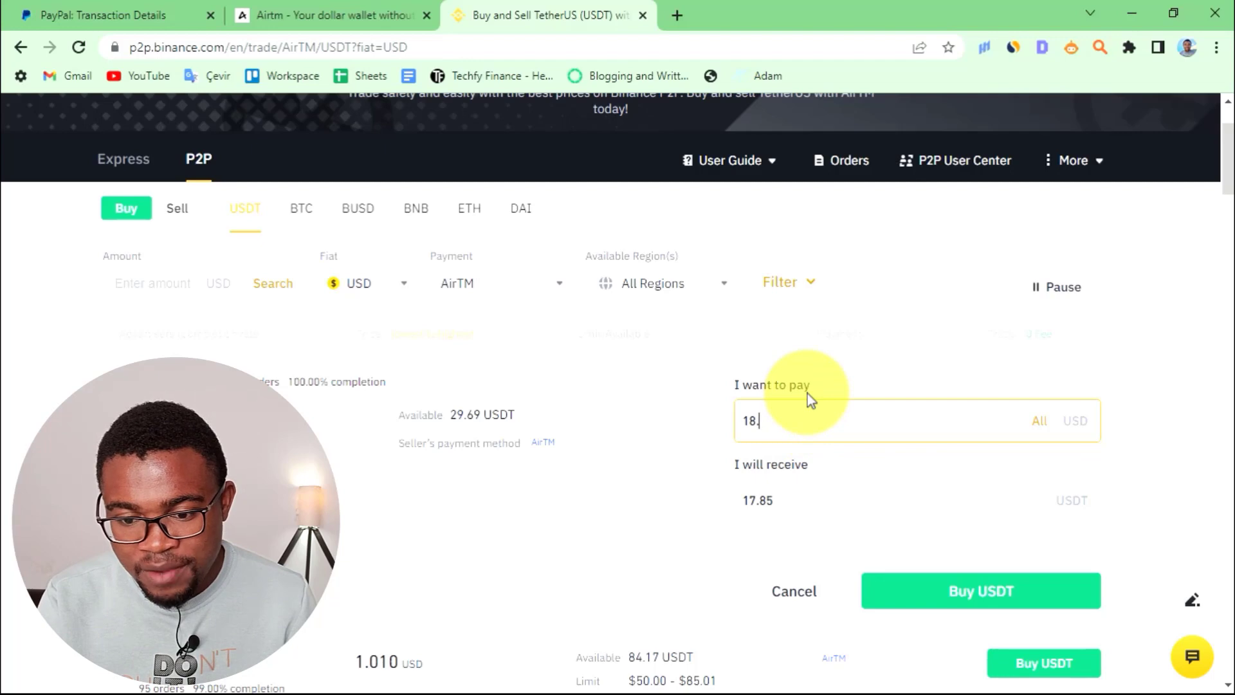
pyautogui.press('BackSpace')
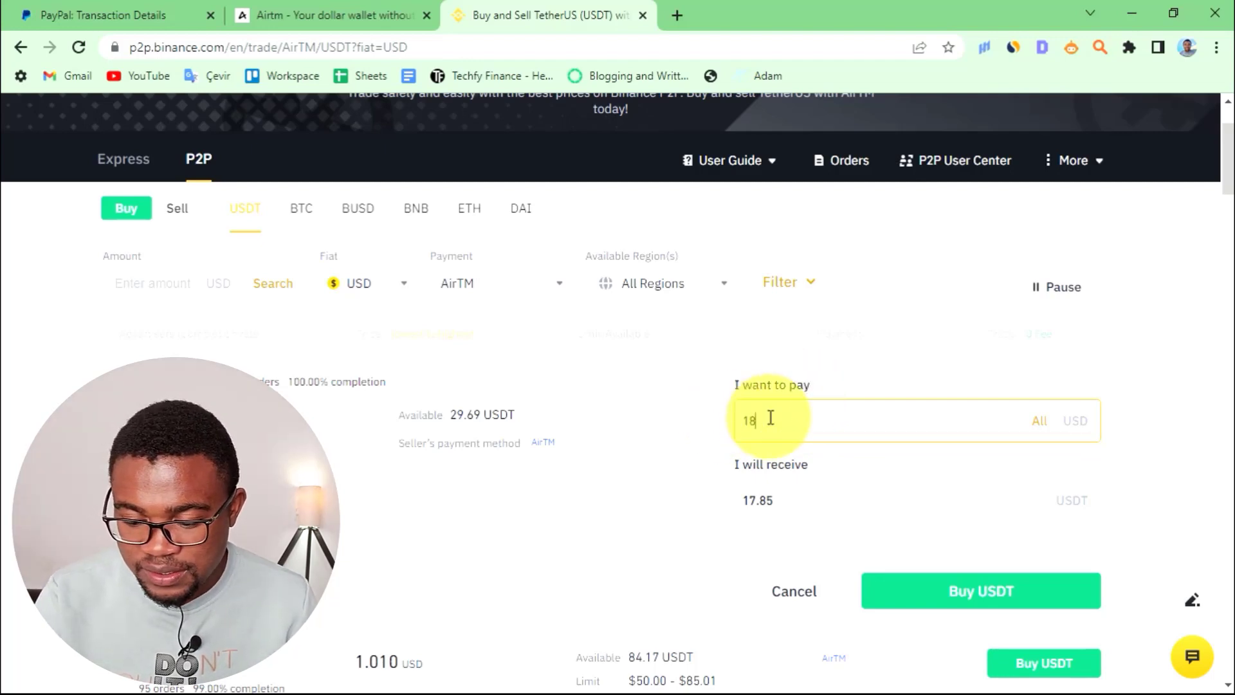
pyautogui.write('15')
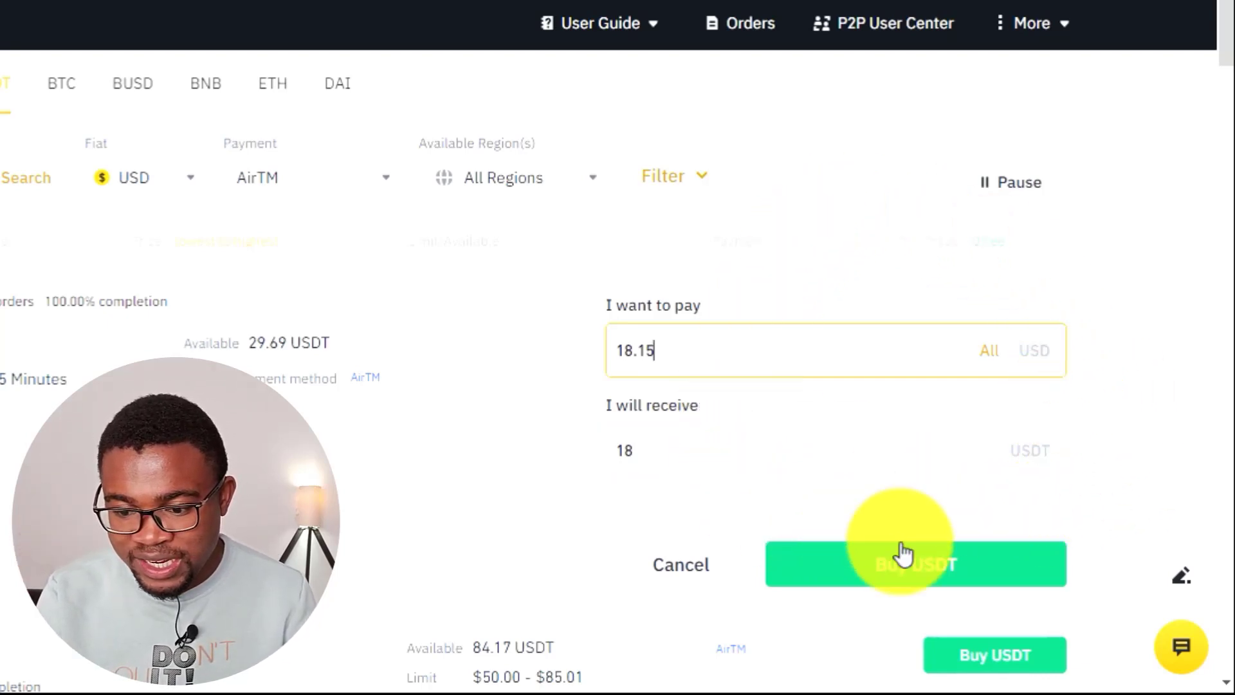
pyautogui.click(946, 570)
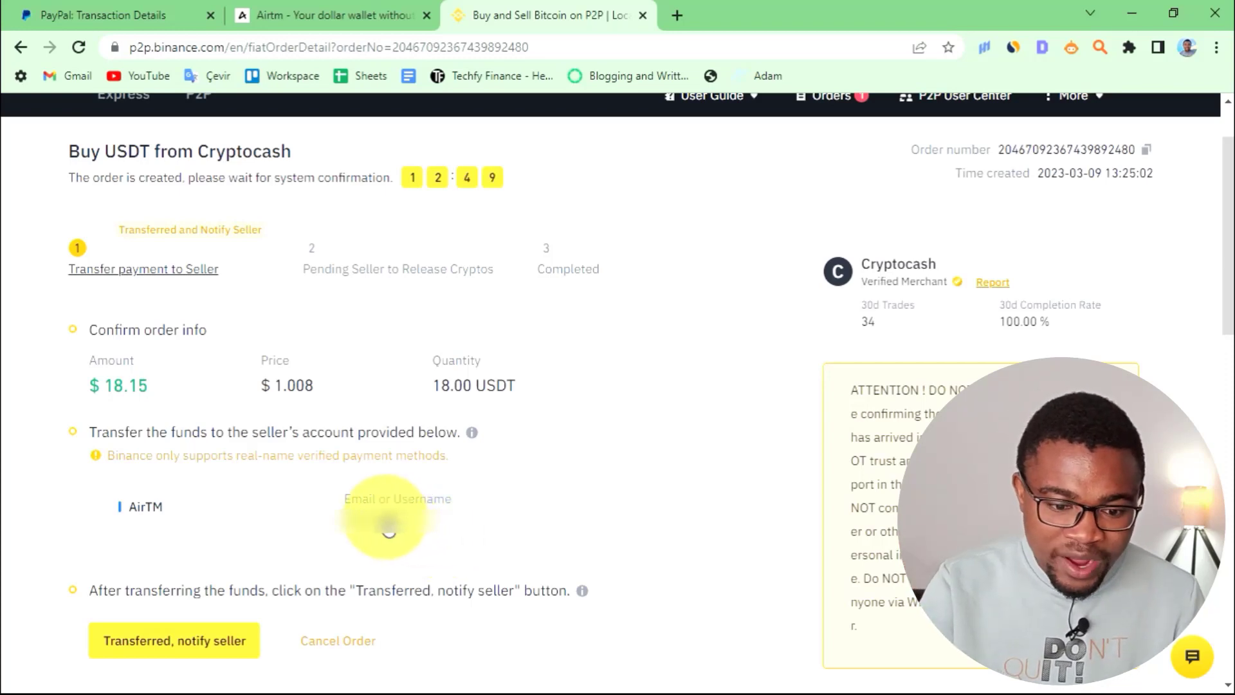
# Step: Copy the seller's AirTM account, then go to Airtm's Send/Request page
pyautogui.click(386, 520)
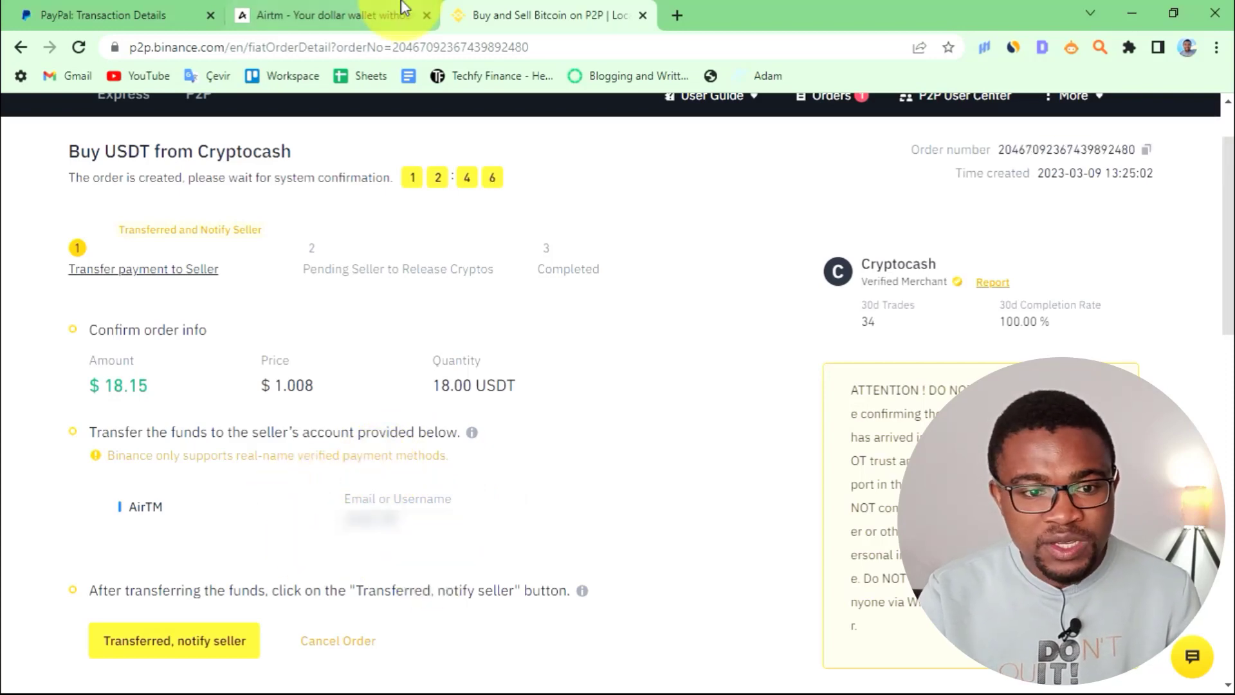
pyautogui.click(358, 8)
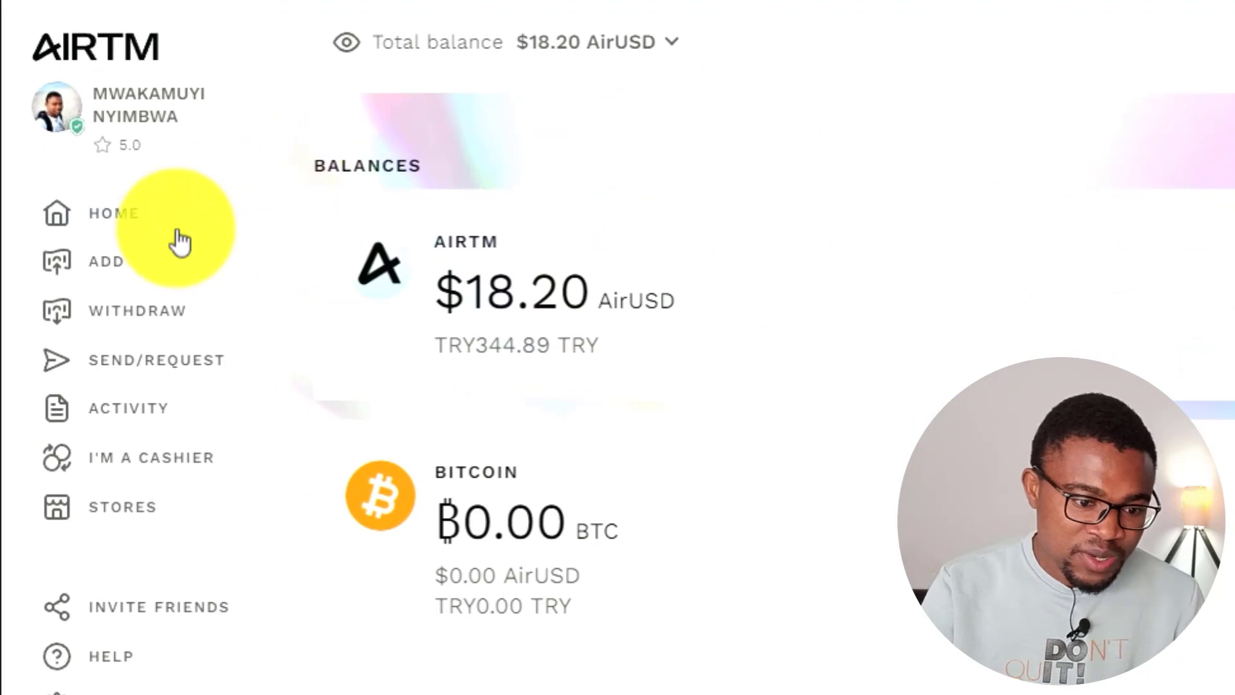
pyautogui.click(144, 365)
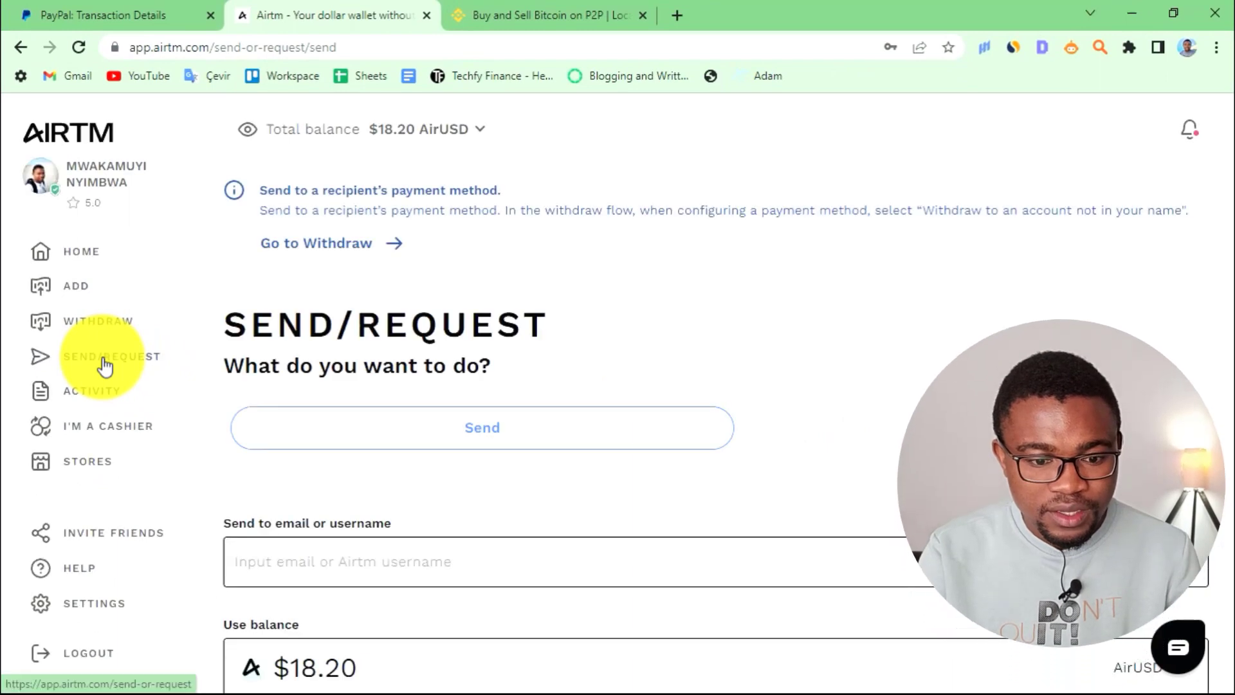
# Step: Address the Airtm send to the seller's username with an amount of $18.15
pyautogui.scroll(-3, 708, 450)
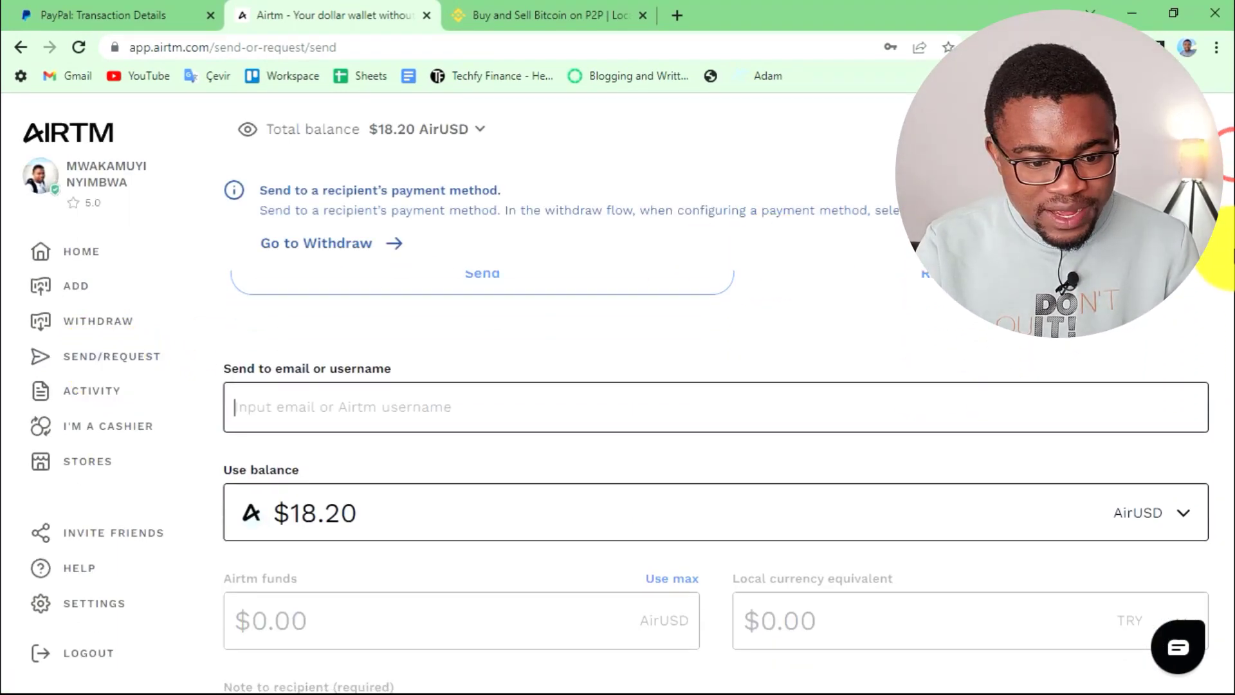
pyautogui.click(418, 395)
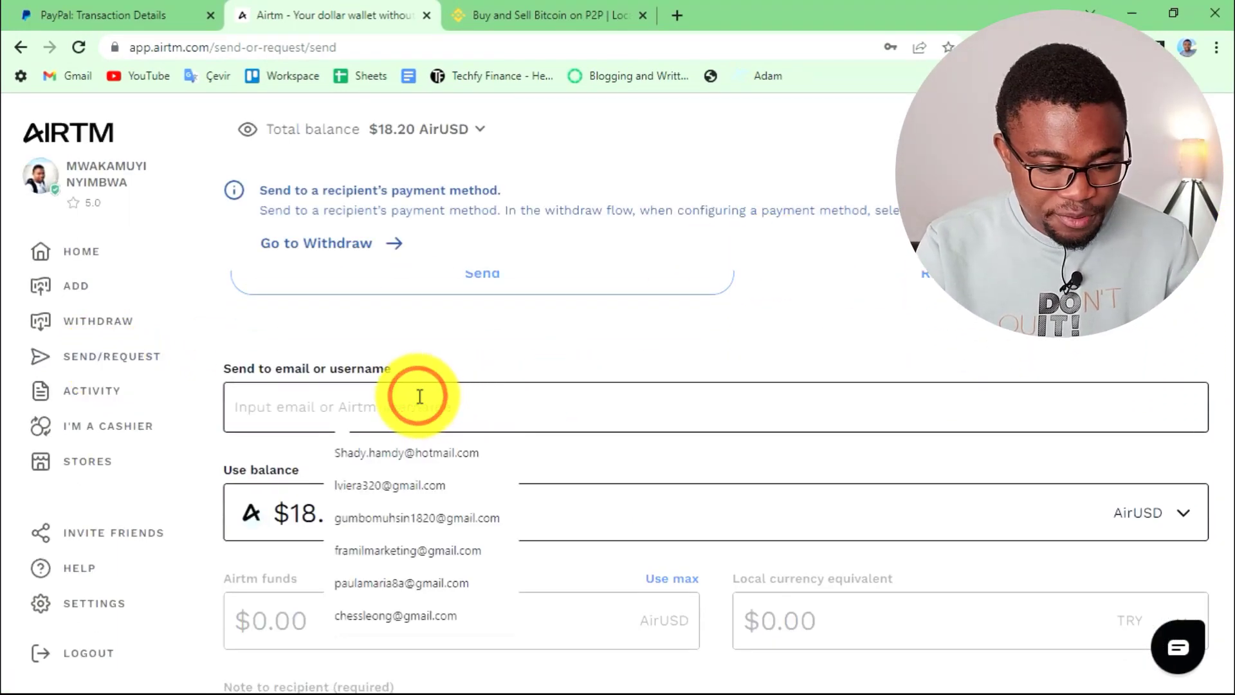
pyautogui.write('sikder')
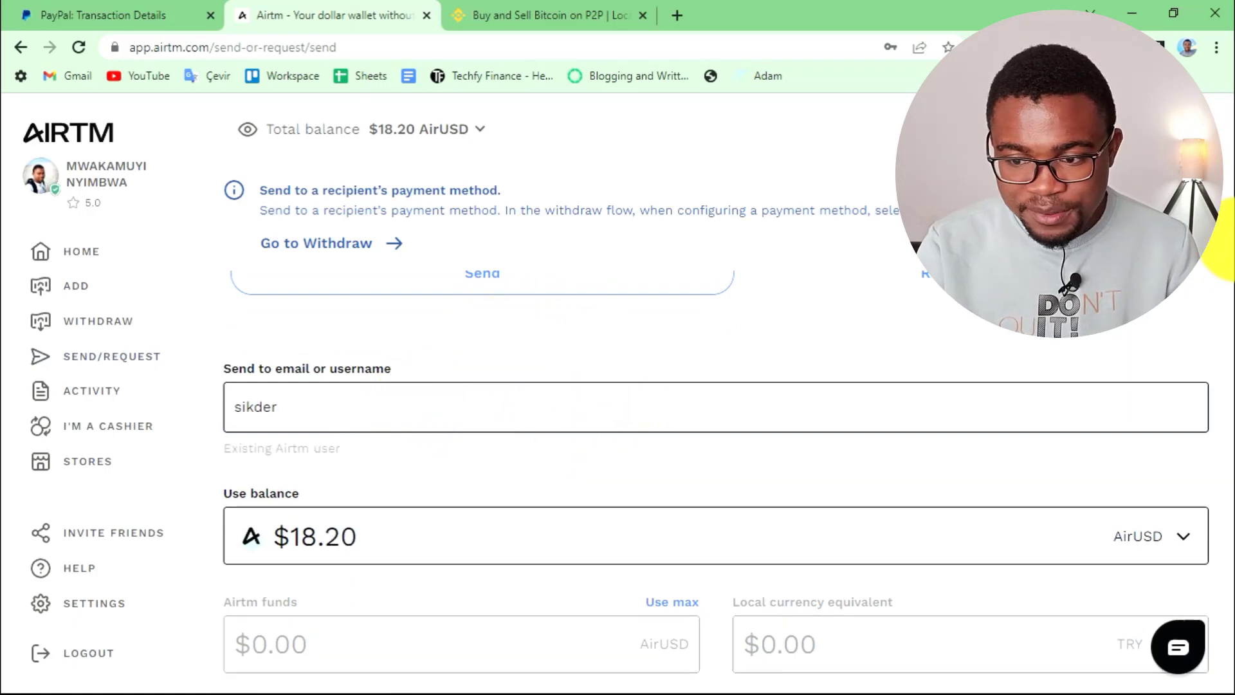
pyautogui.scroll(-2, 559, 469)
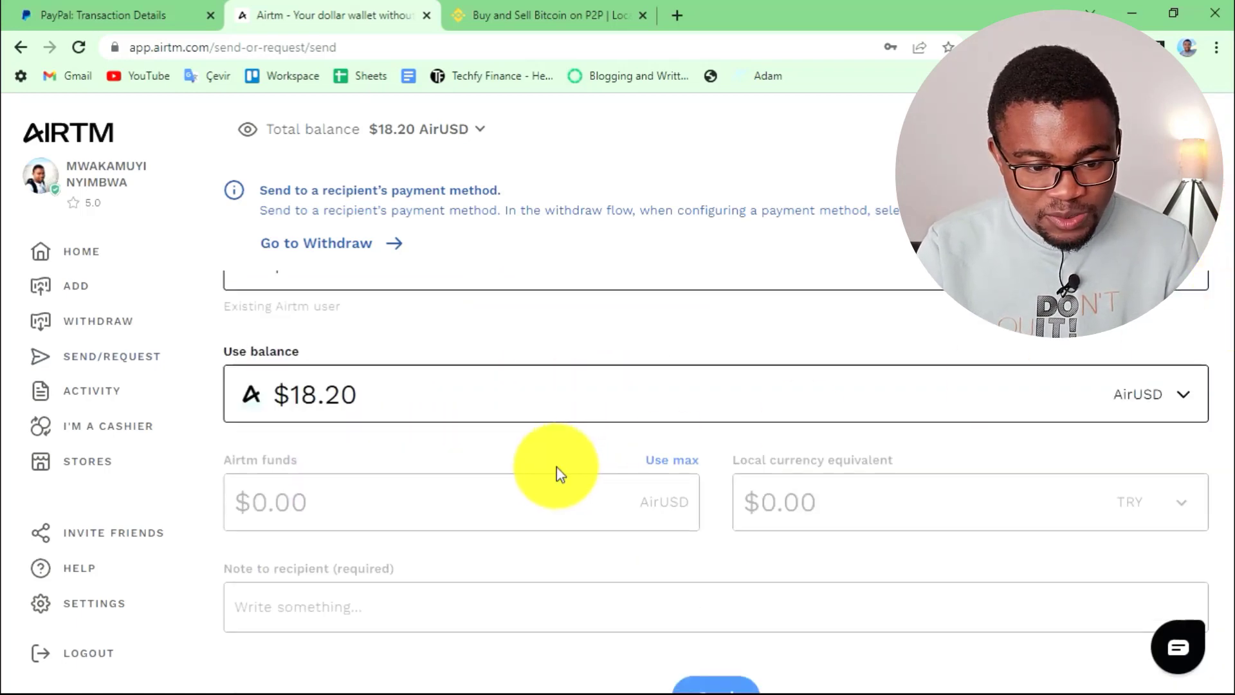
pyautogui.click(446, 508)
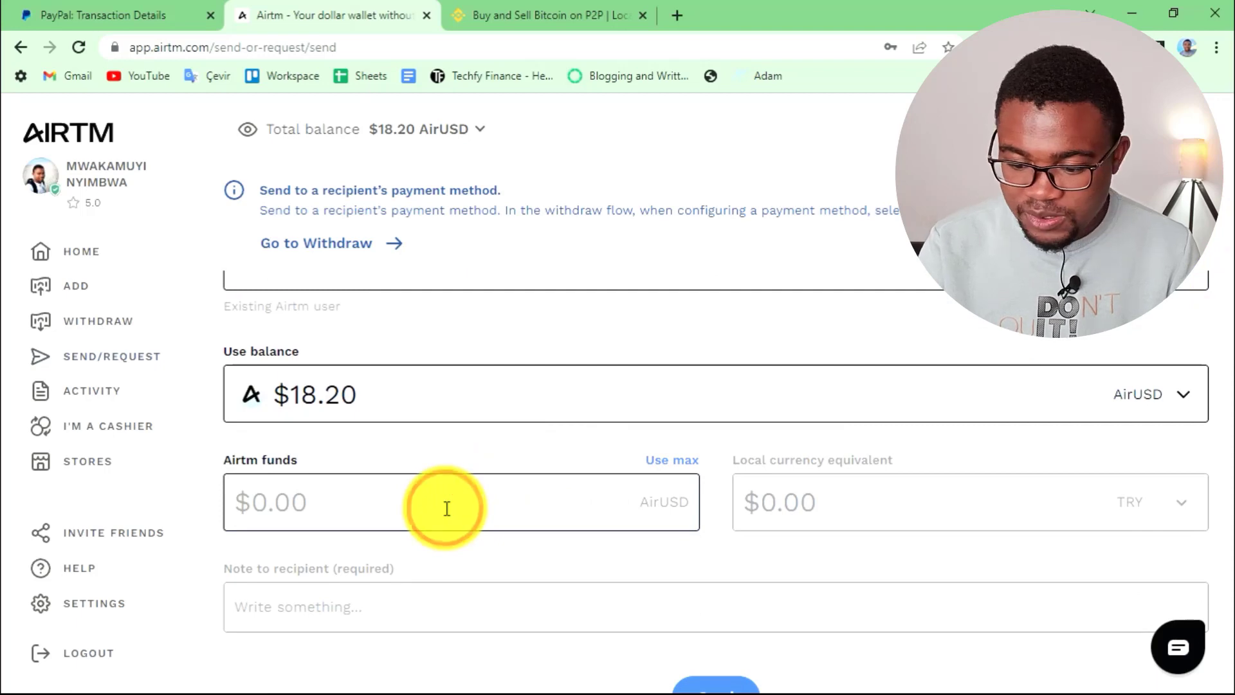
pyautogui.write('18.15')
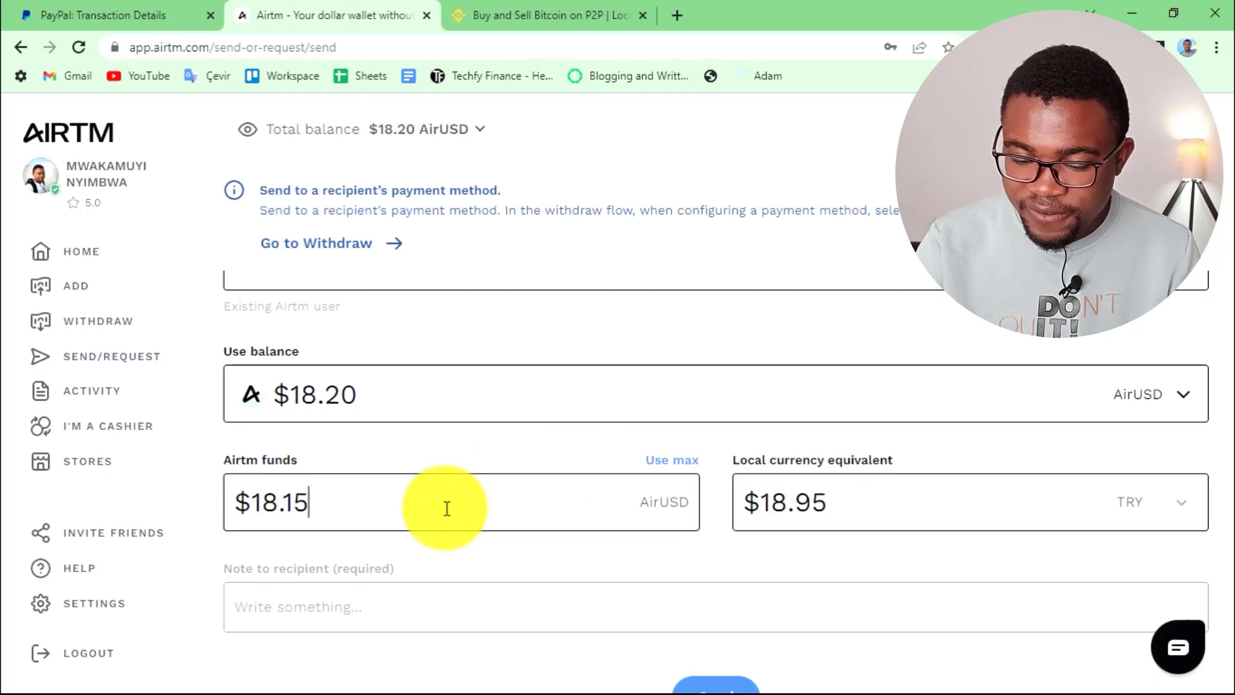
pyautogui.scroll(-2, 446, 509)
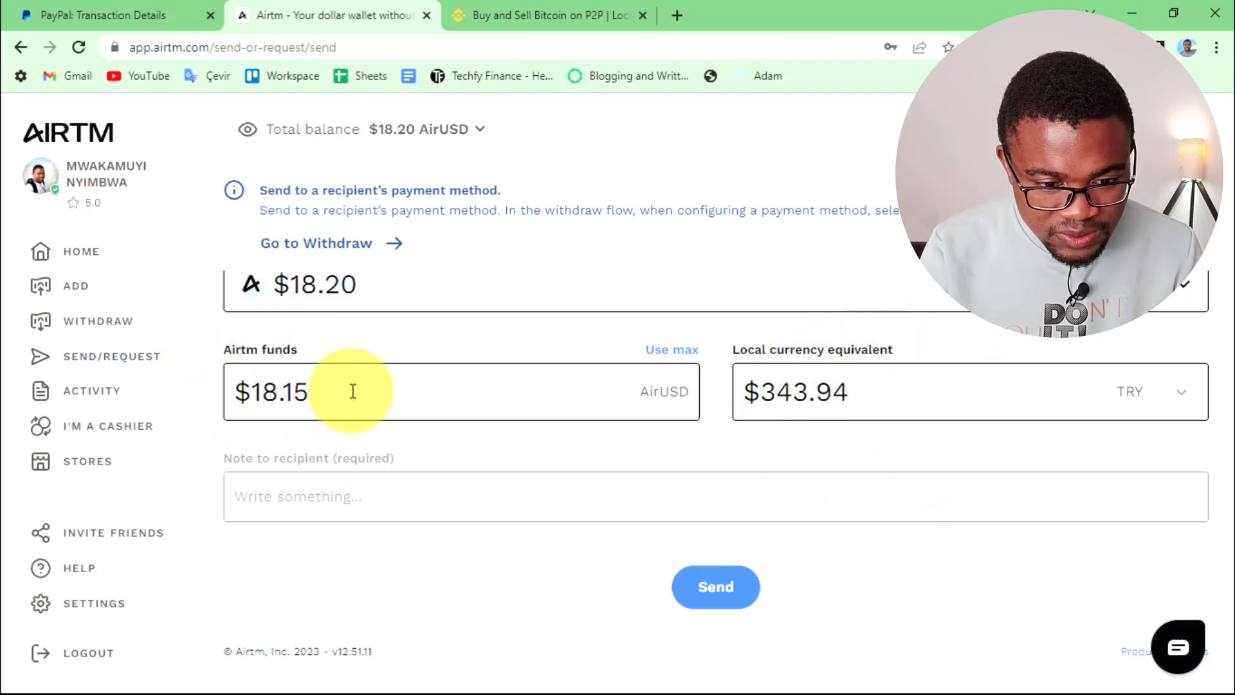
# Step: Add the 'Please comfirm' note and submit the payment for confirmation
pyautogui.click(311, 496)
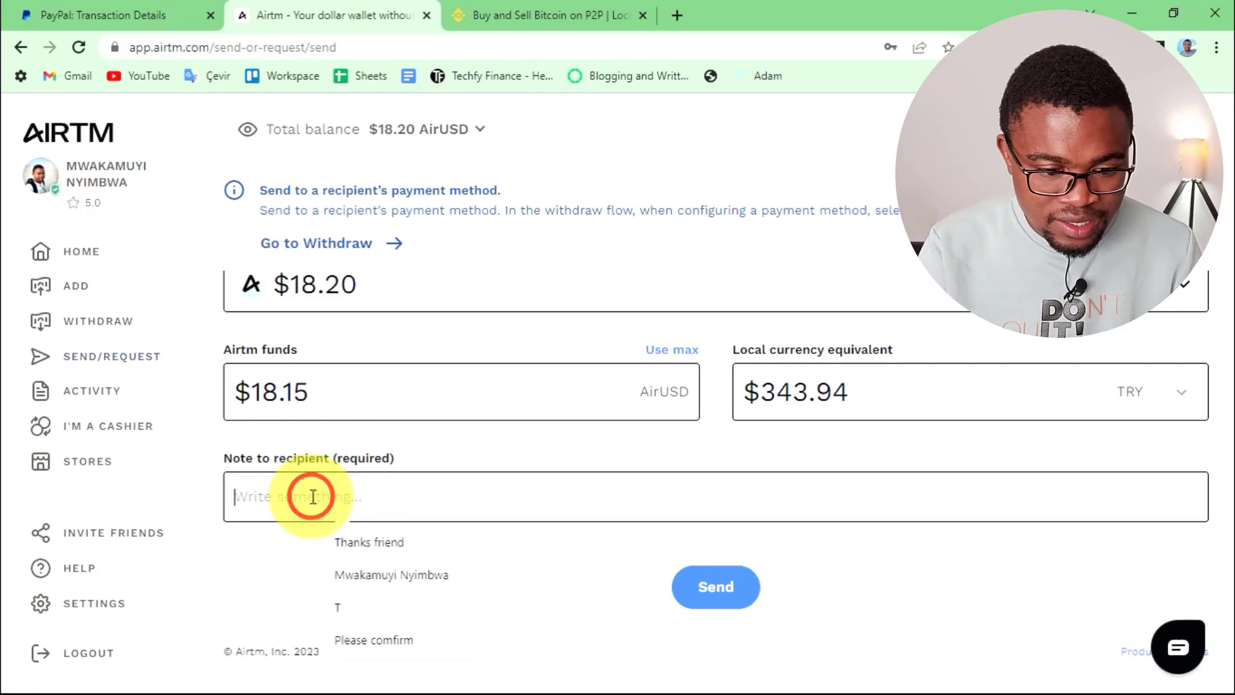
pyautogui.click(411, 641)
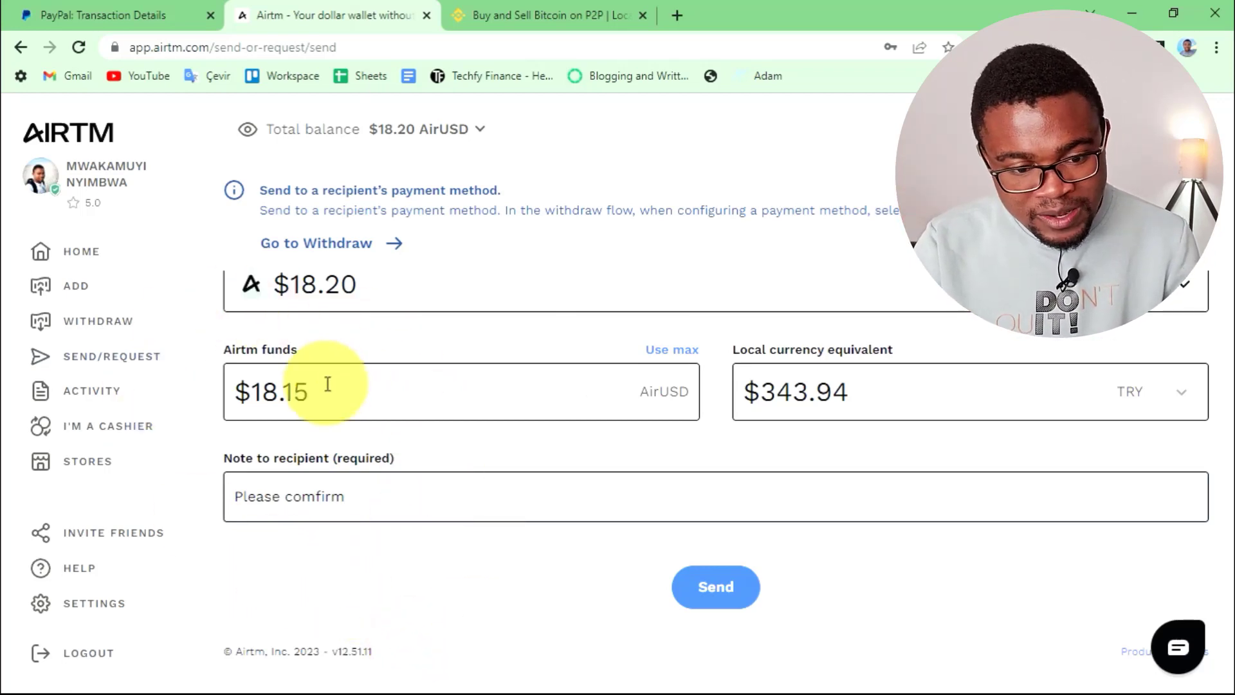
pyautogui.click(720, 595)
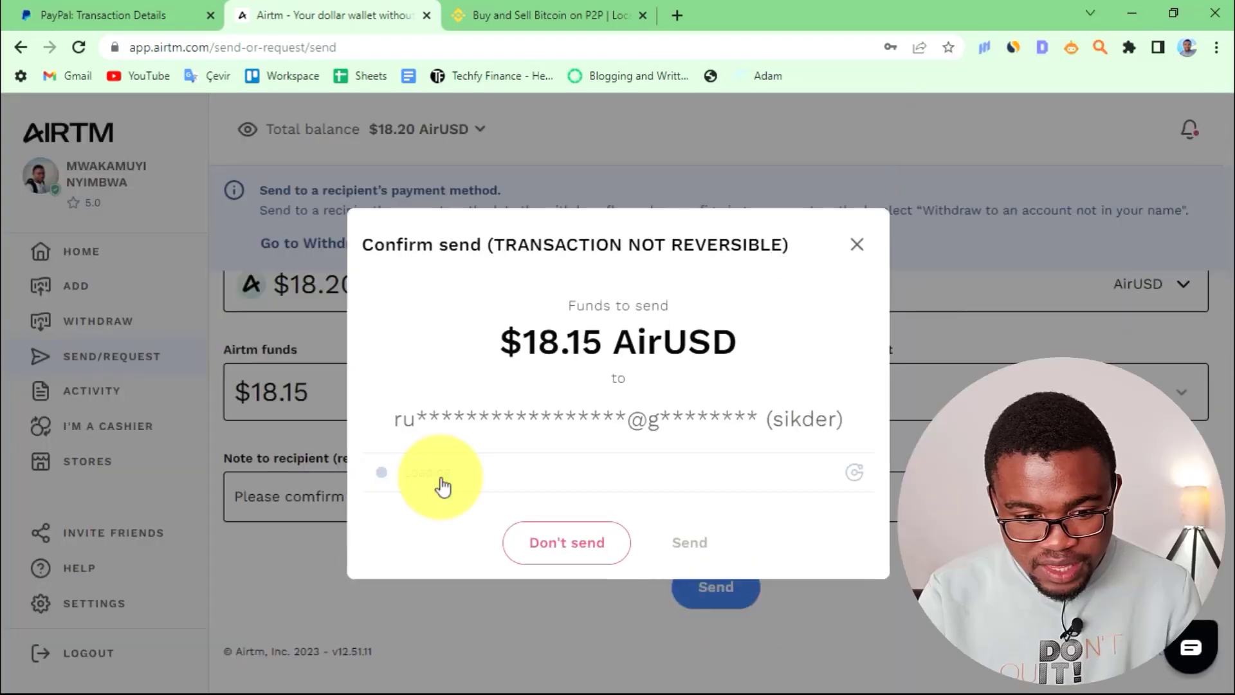
# Step: Pass the slider verification, send the $18.15 AirUSD, and return to the Binance order
pyautogui.click(440, 486)
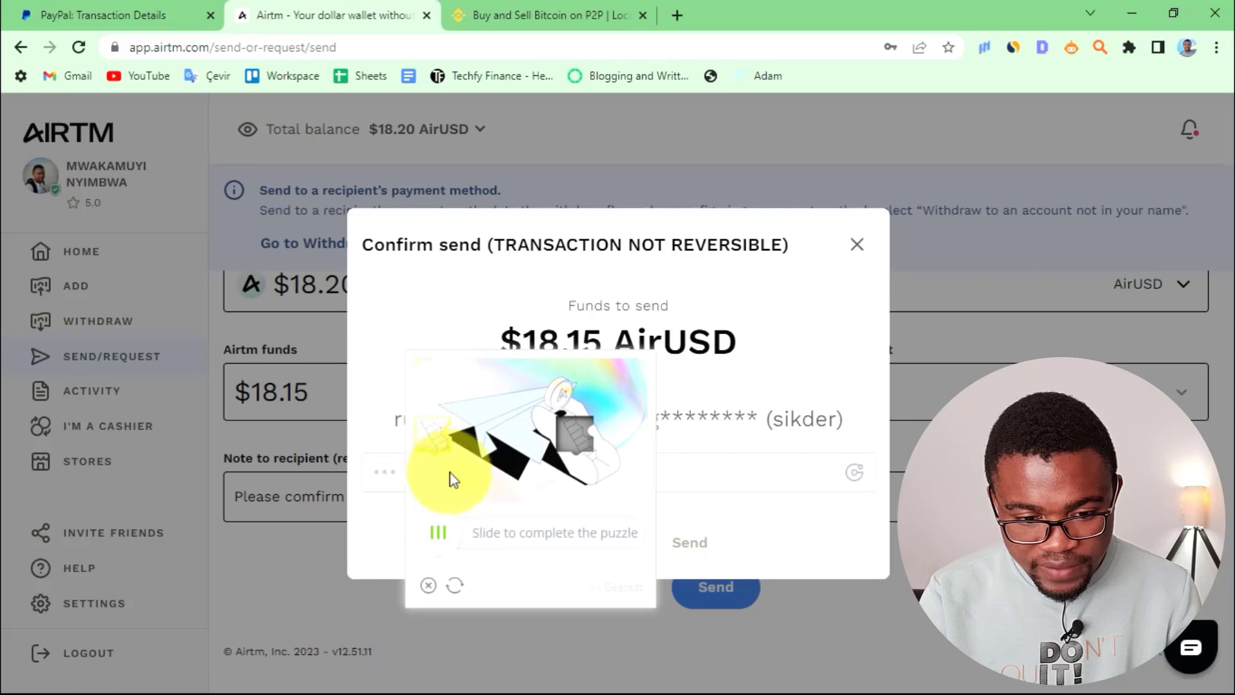
pyautogui.moveTo(427, 433); pyautogui.dragTo(574, 435)
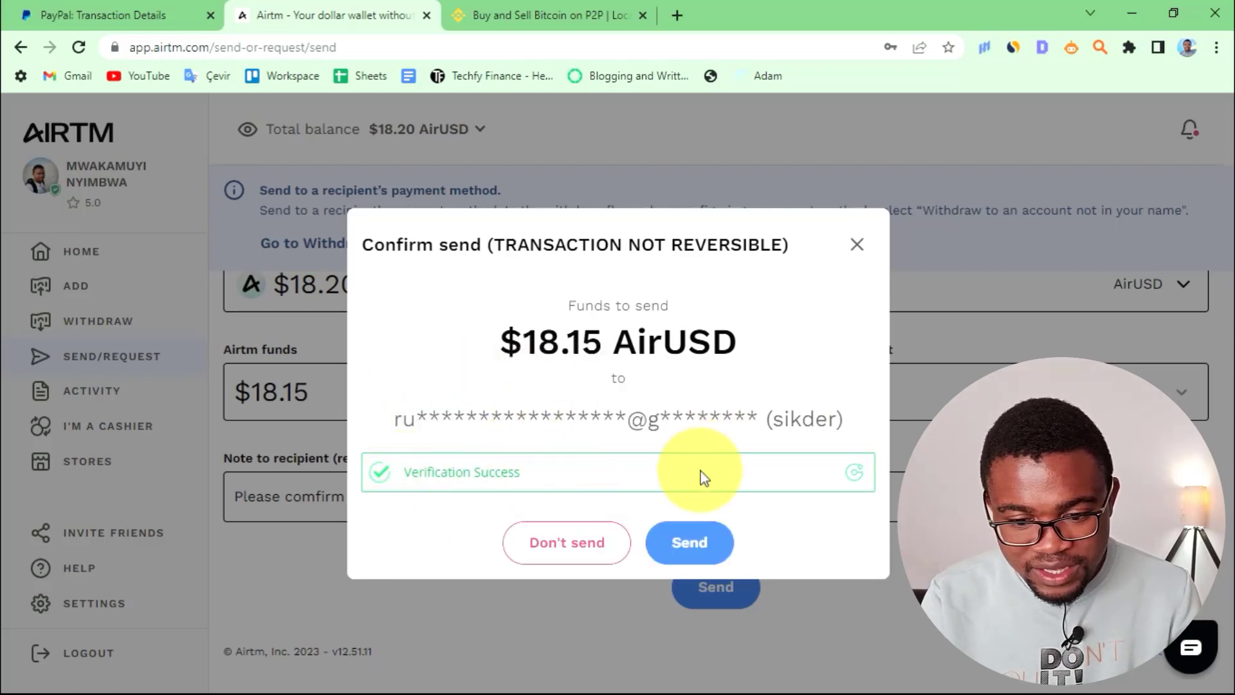
pyautogui.click(703, 554)
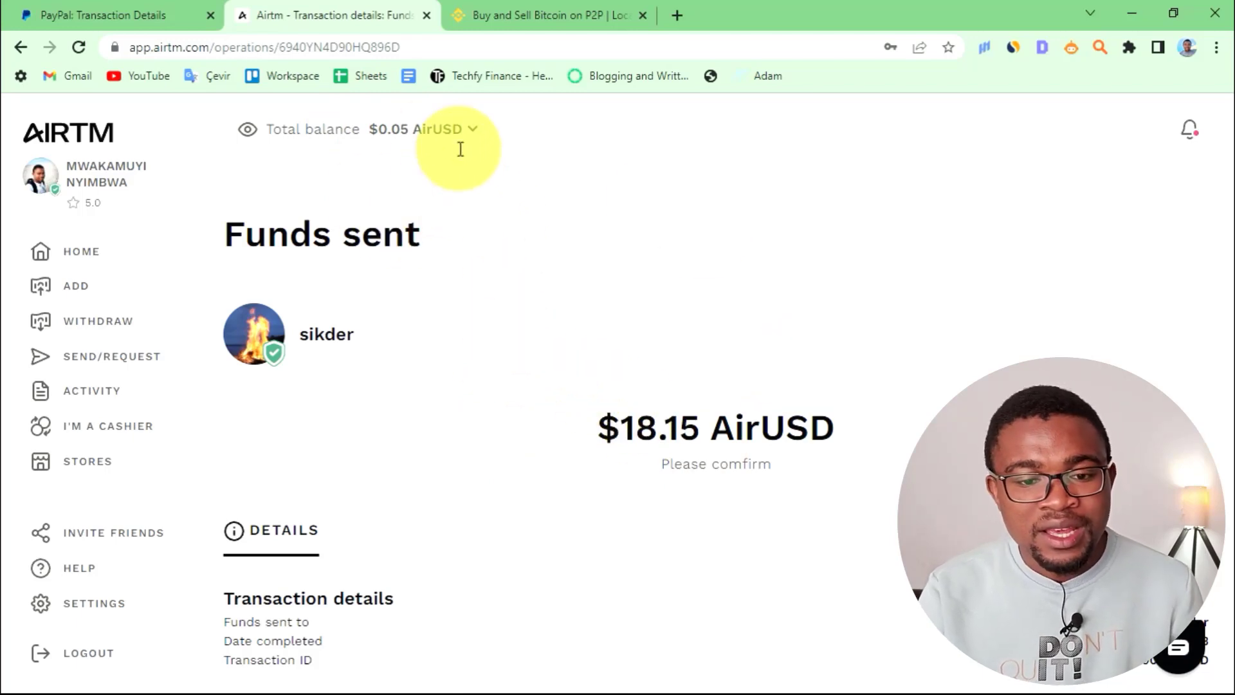
pyautogui.click(513, 7)
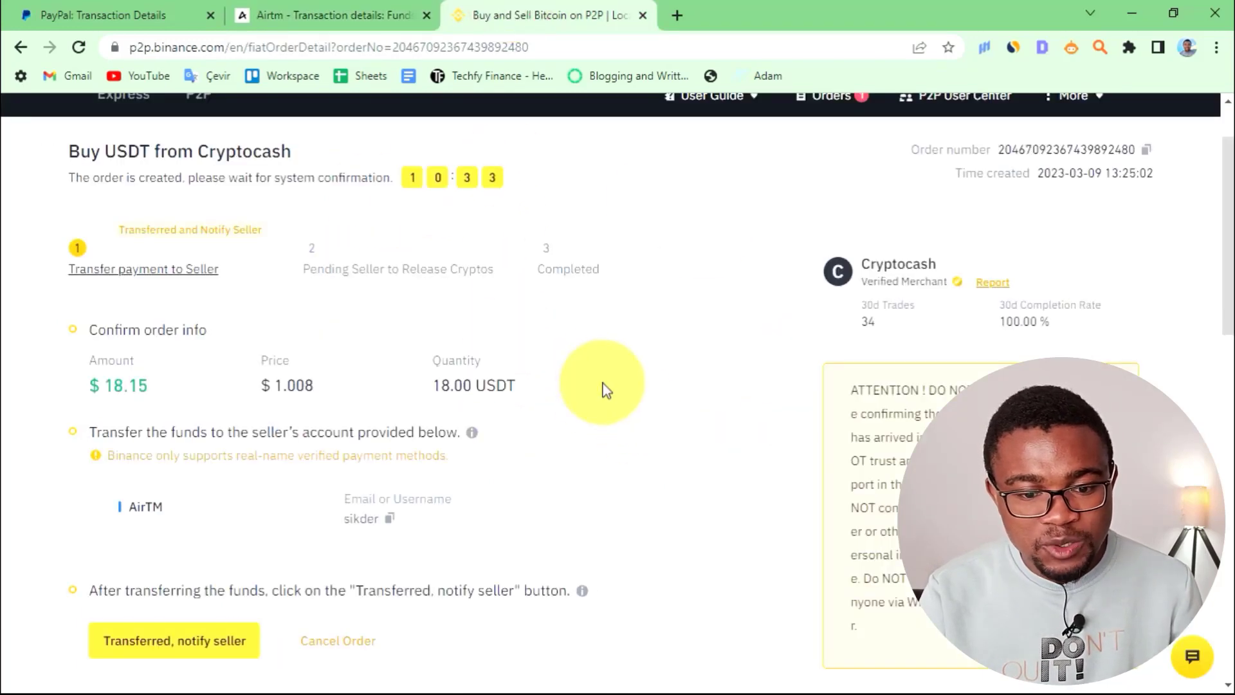
# Step: Notify the seller of the transfer, affirming payment from your own verified account
pyautogui.click(197, 640)
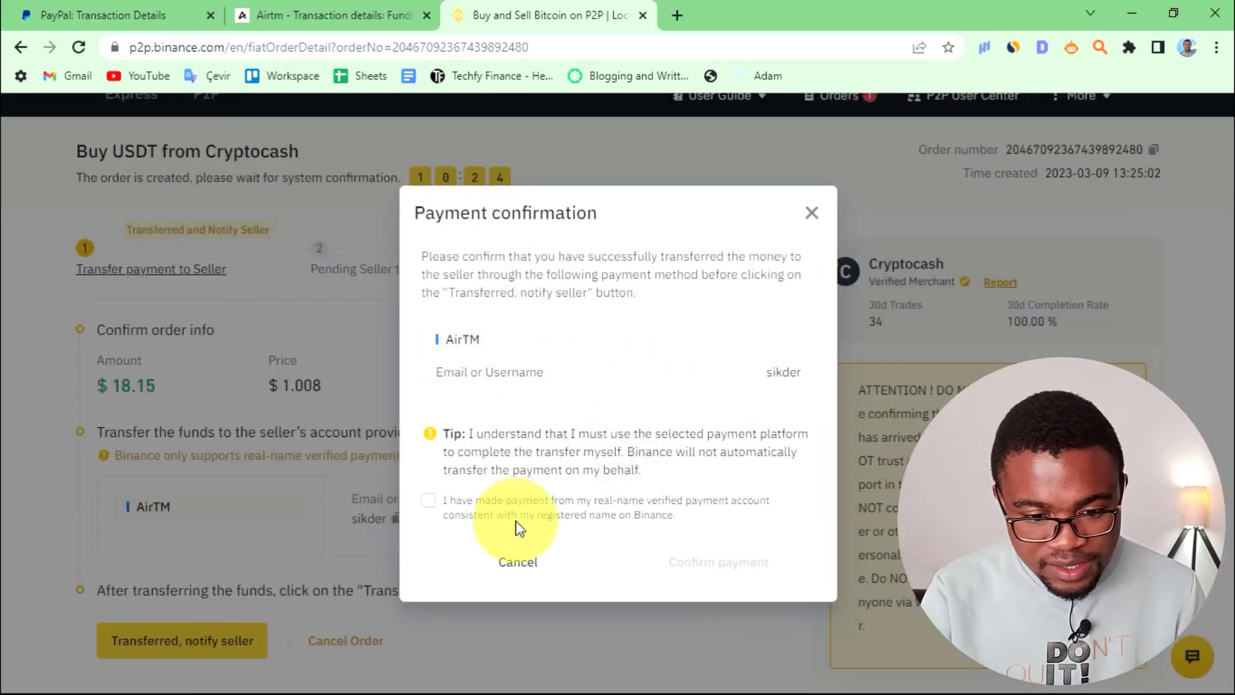
pyautogui.click(428, 500)
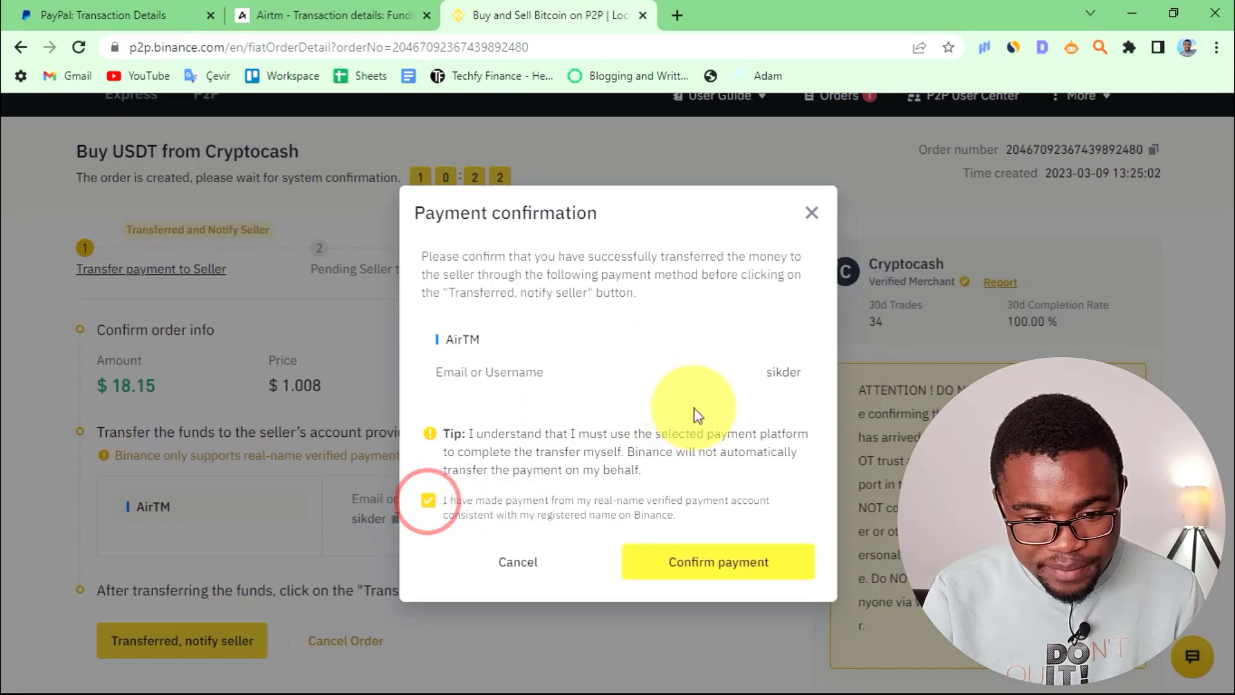
pyautogui.click(727, 566)
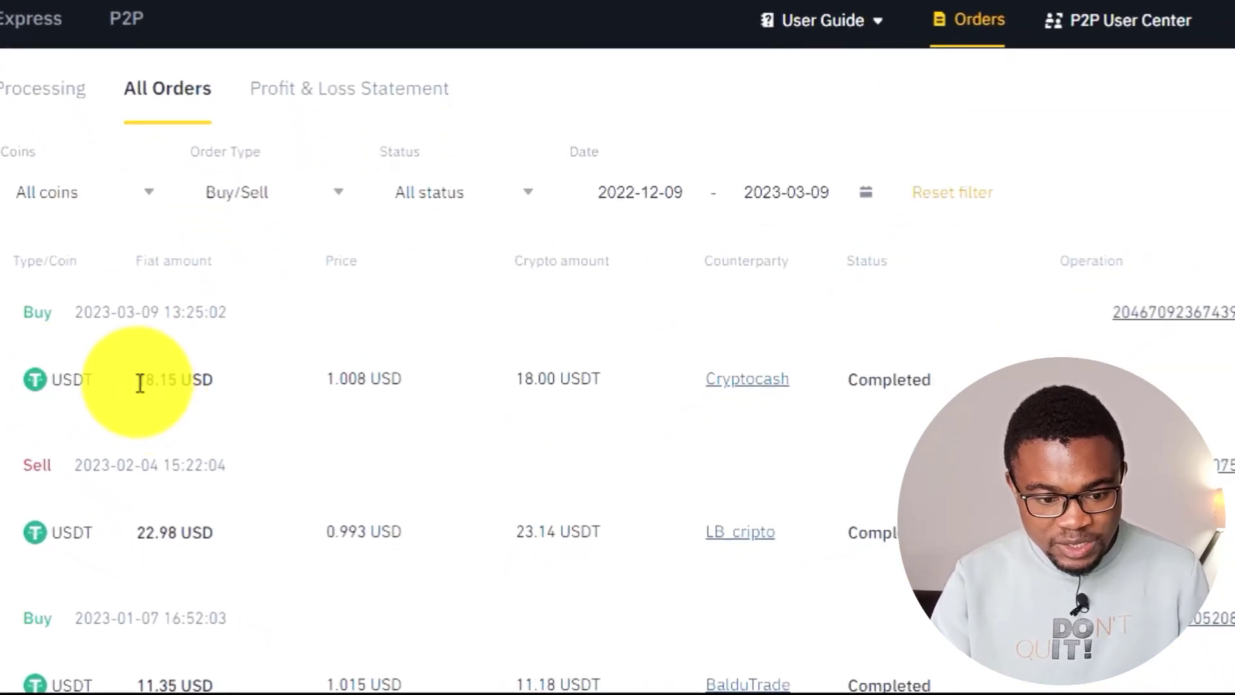
# Step: Highlight the 18.15 USD paid and 18.00 USDT received amounts on the order
pyautogui.moveTo(137, 382); pyautogui.dragTo(227, 392)
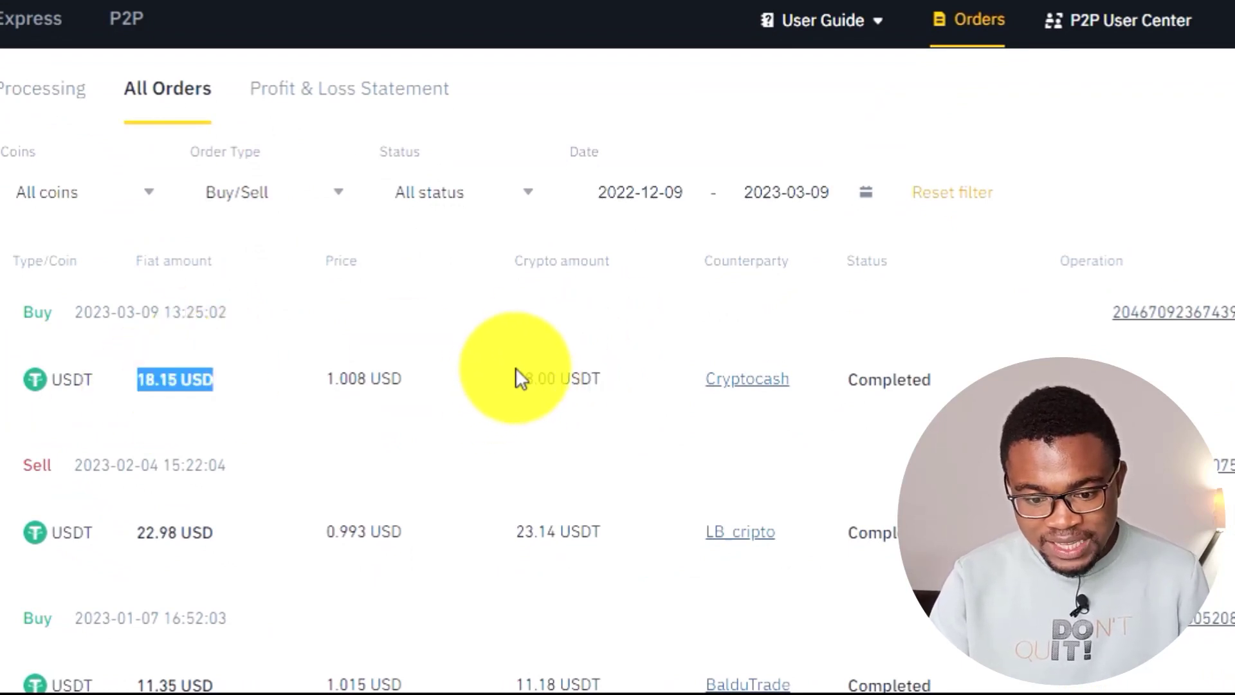
pyautogui.moveTo(519, 380); pyautogui.dragTo(620, 395)
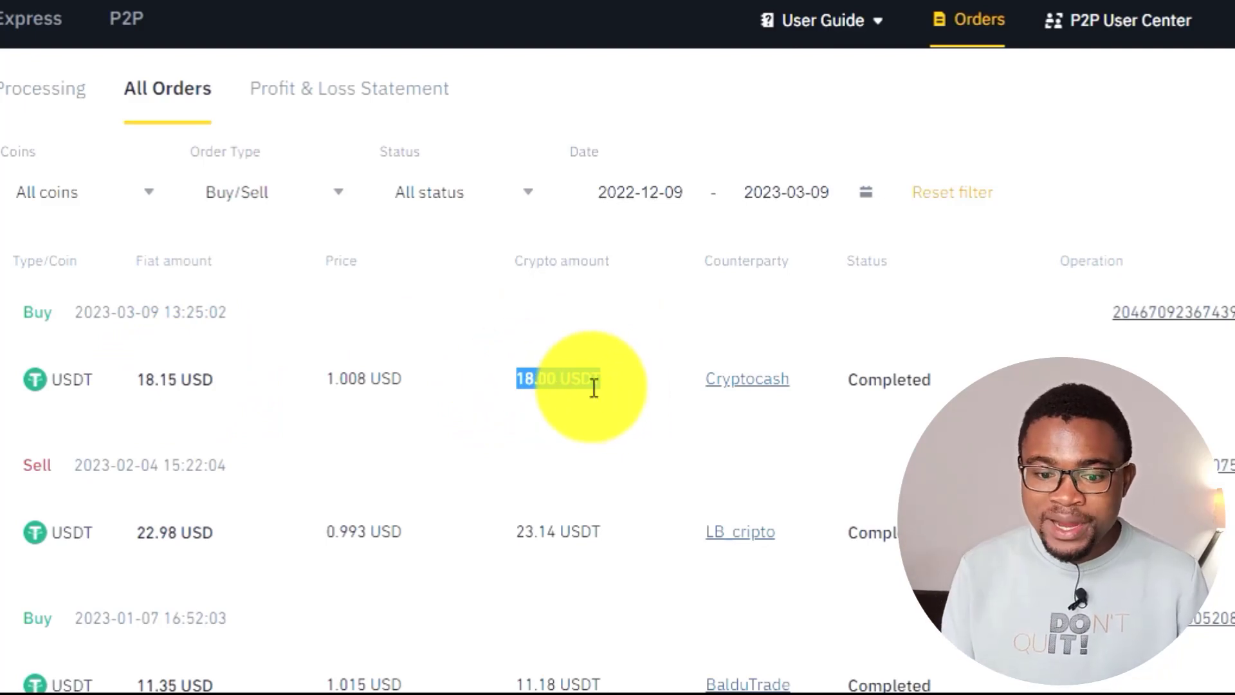
pyautogui.click(592, 387)
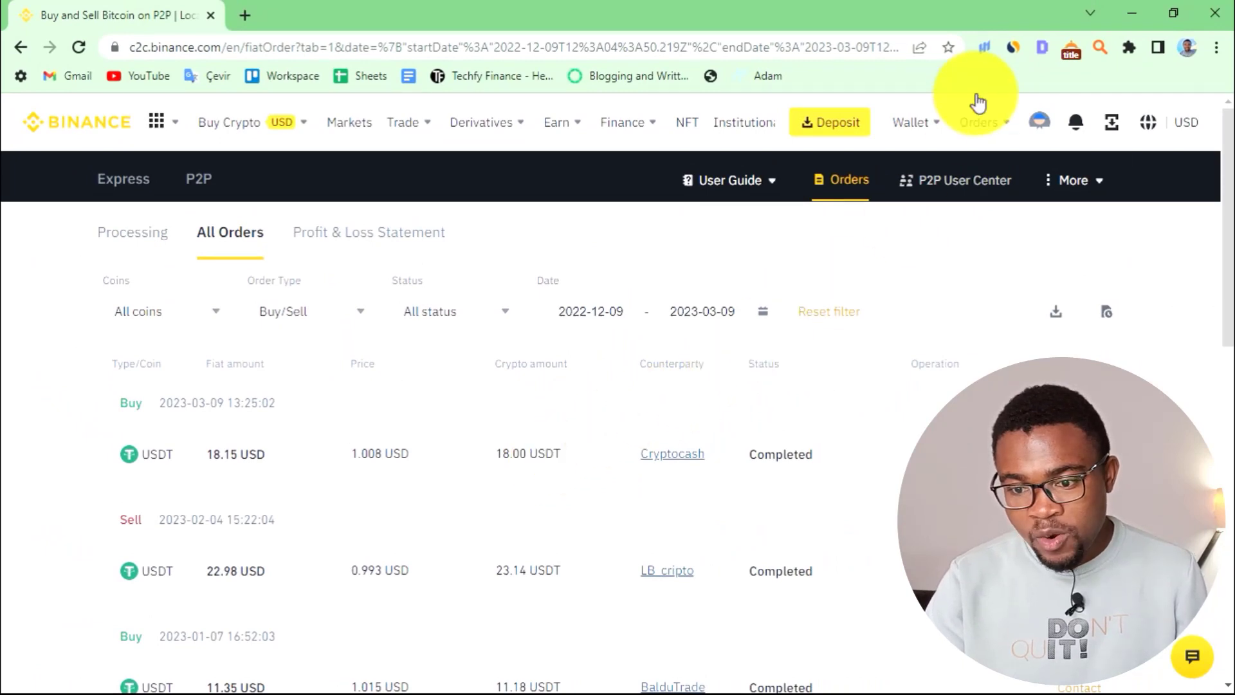
# Step: Open the Wallet Overview and highlight the estimated balance of about $18.01
pyautogui.moveTo(927, 129)
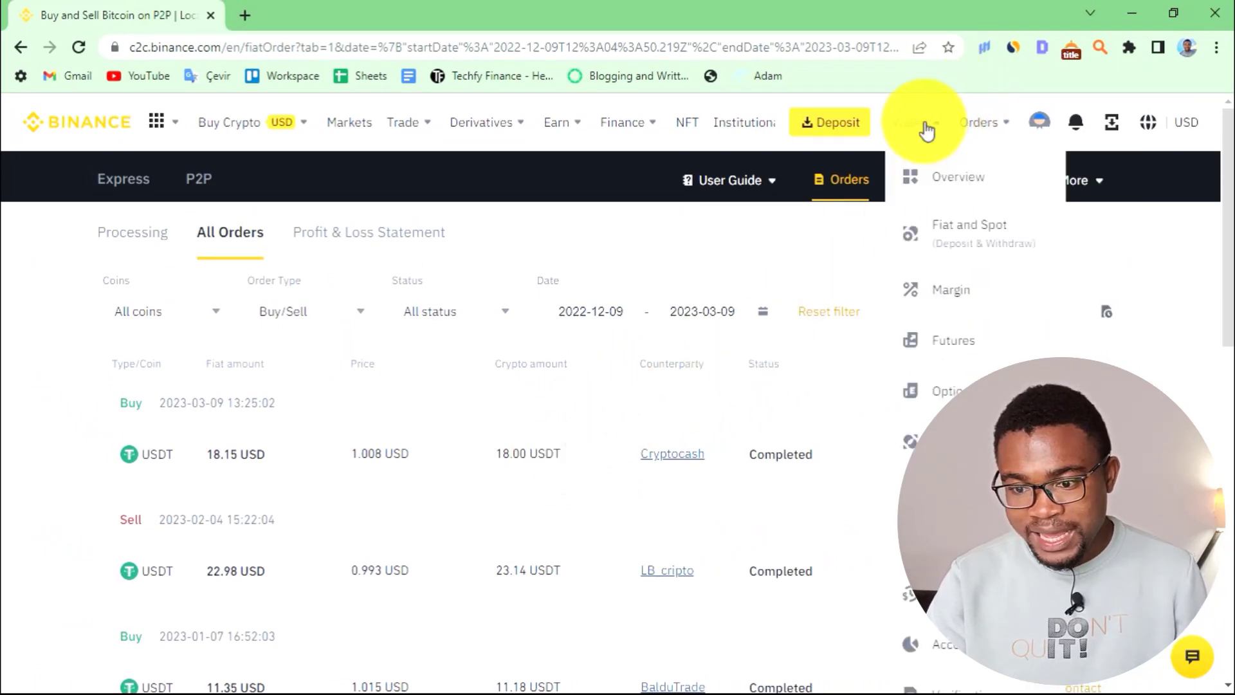
pyautogui.click(945, 183)
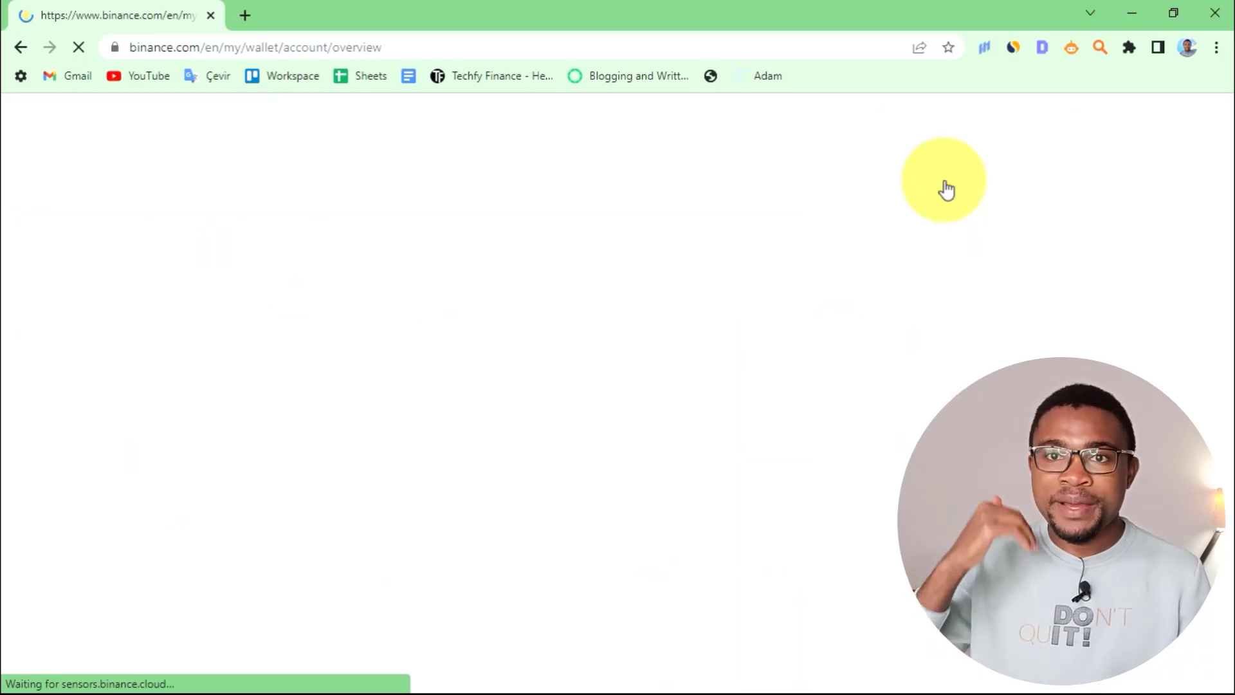
pyautogui.moveTo(455, 323); pyautogui.dragTo(550, 328)
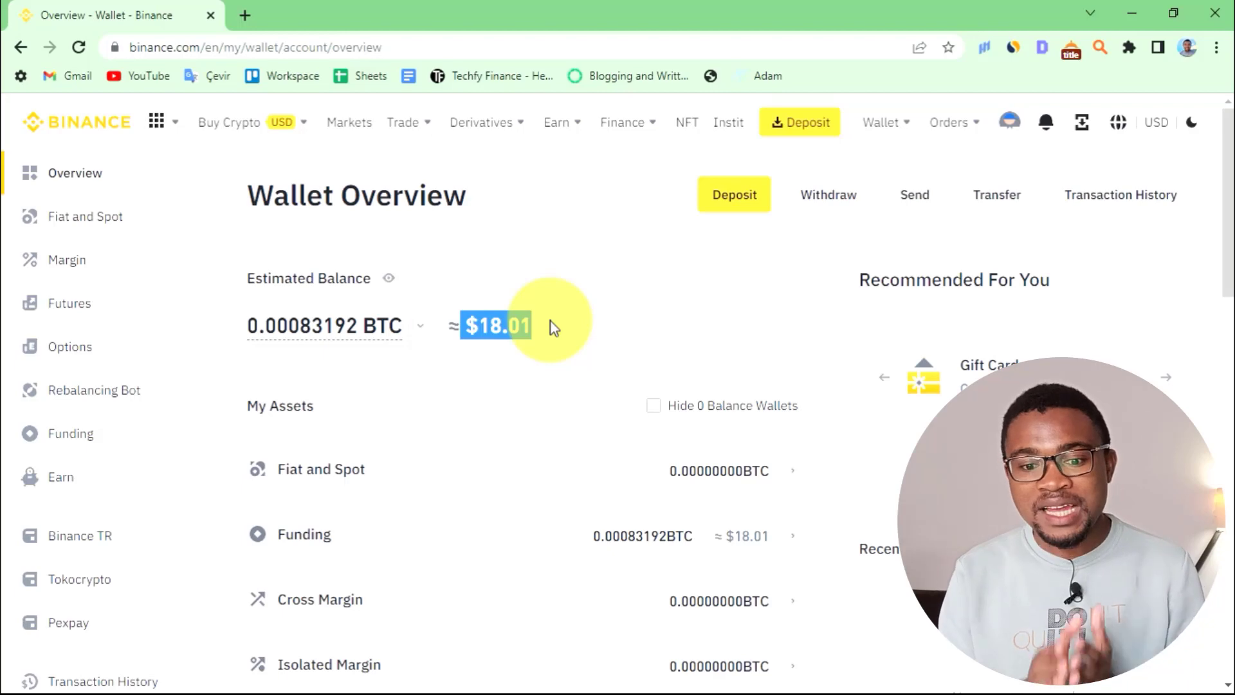